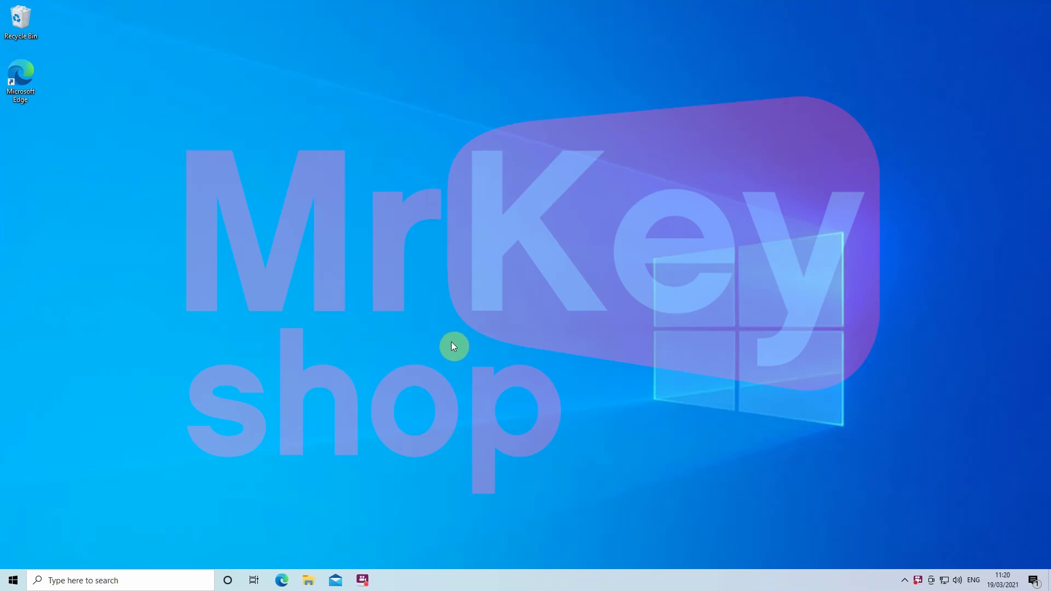
# Search 'control' to open Control Panel and go to the installed programs list
pyautogui.click(94, 571)
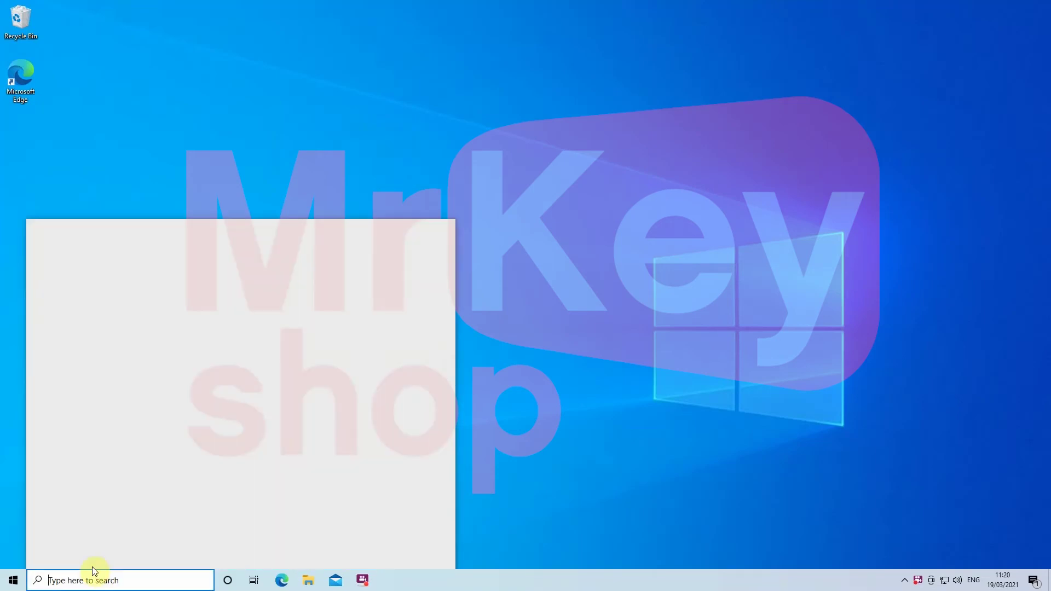
pyautogui.write('control')
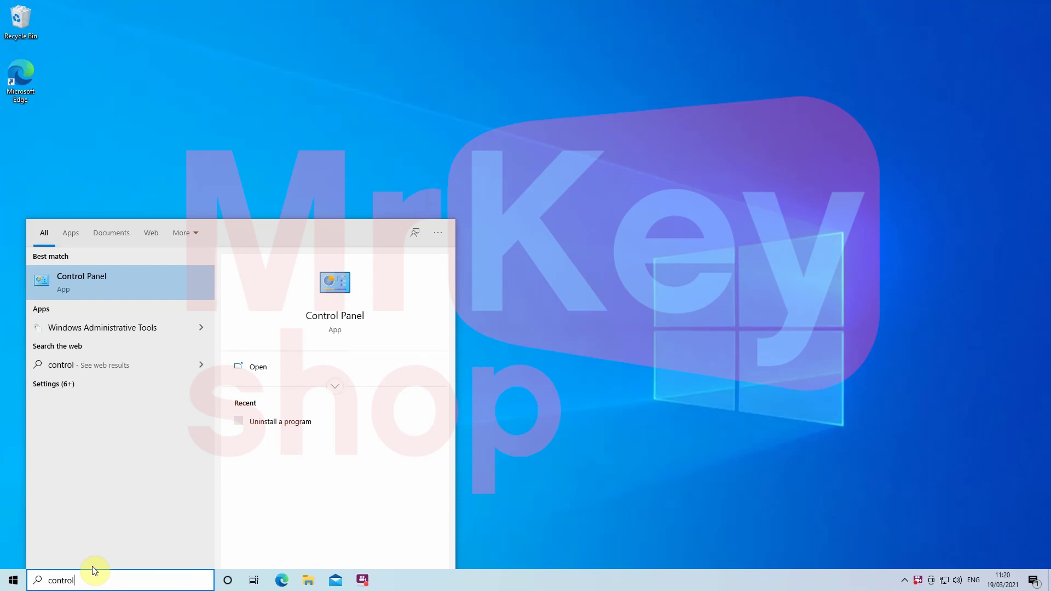
pyautogui.click(97, 280)
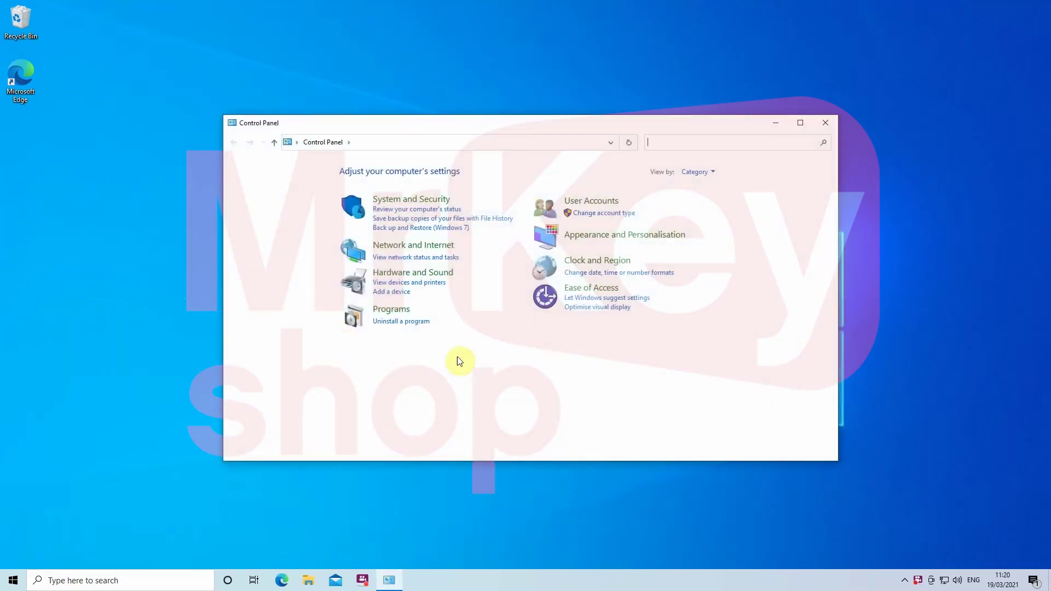
pyautogui.click(411, 323)
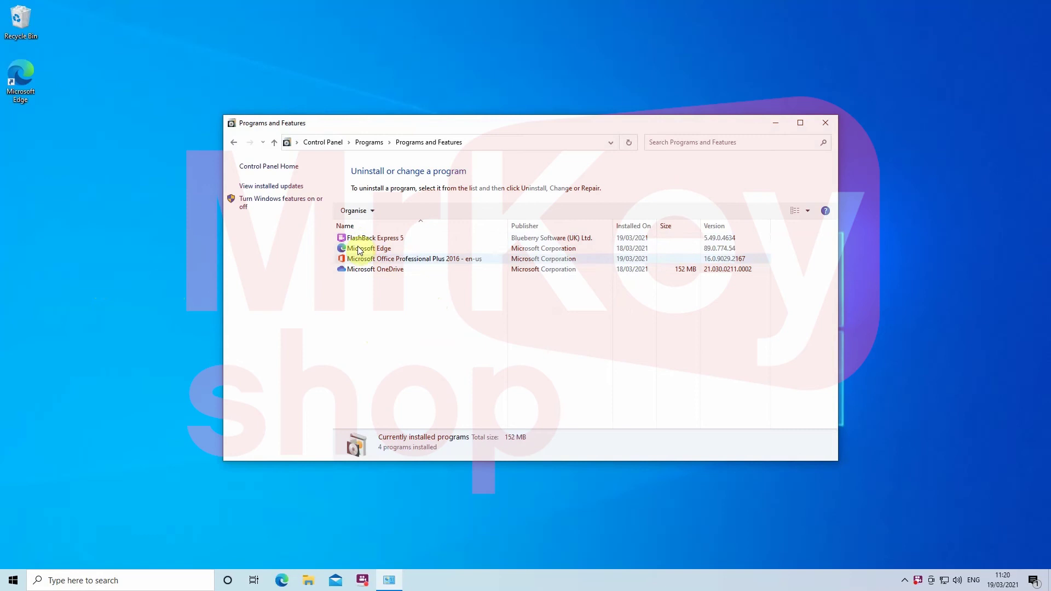
# Filter installed programs by 'office' and select Microsoft Office Professional Plus 2016
pyautogui.click(372, 262)
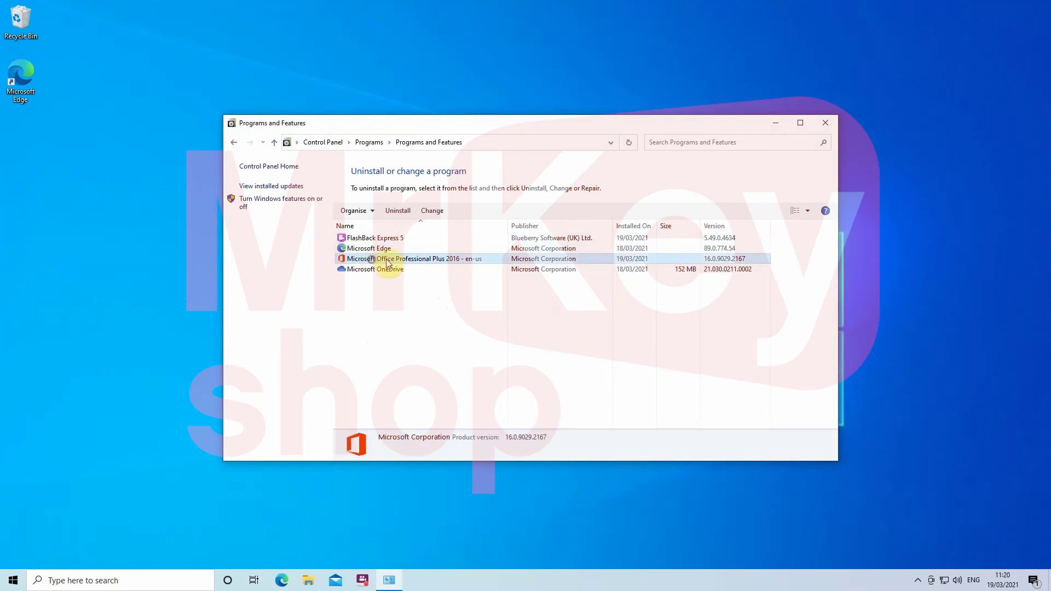
pyautogui.click(676, 142)
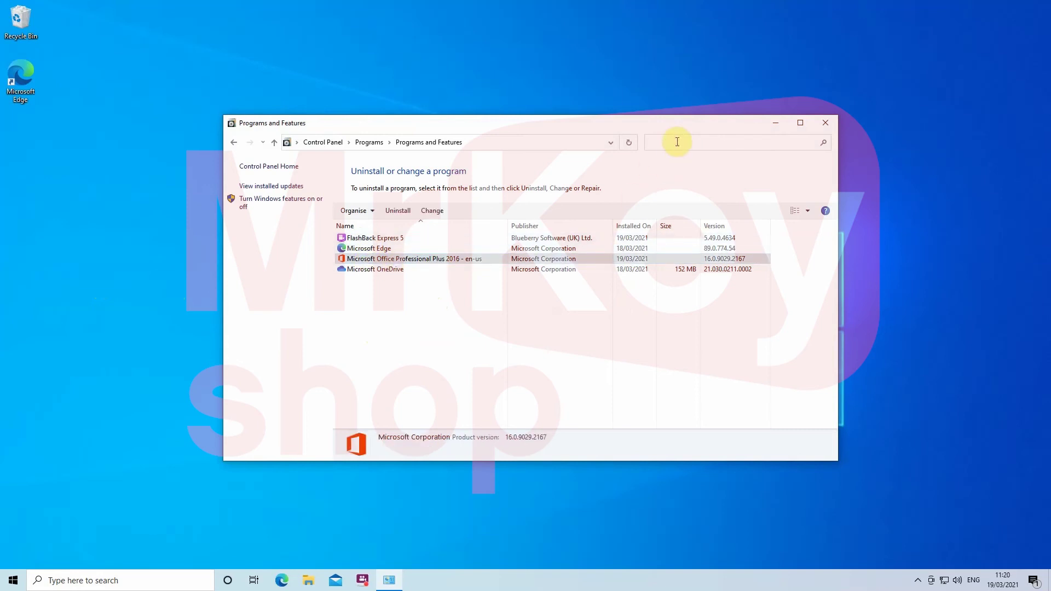
pyautogui.write('office')
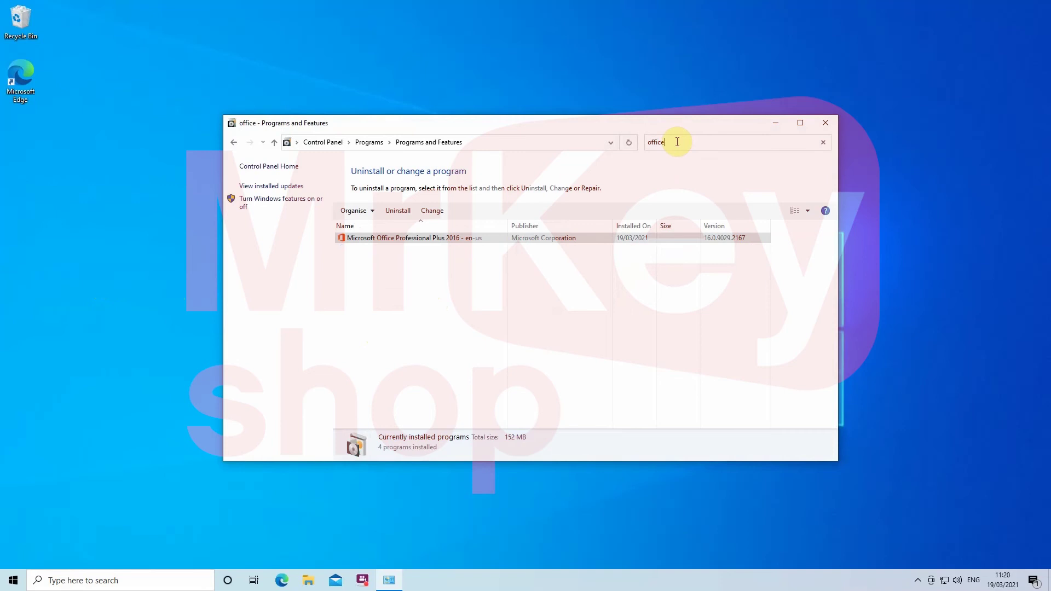
pyautogui.doubleClick(675, 142)
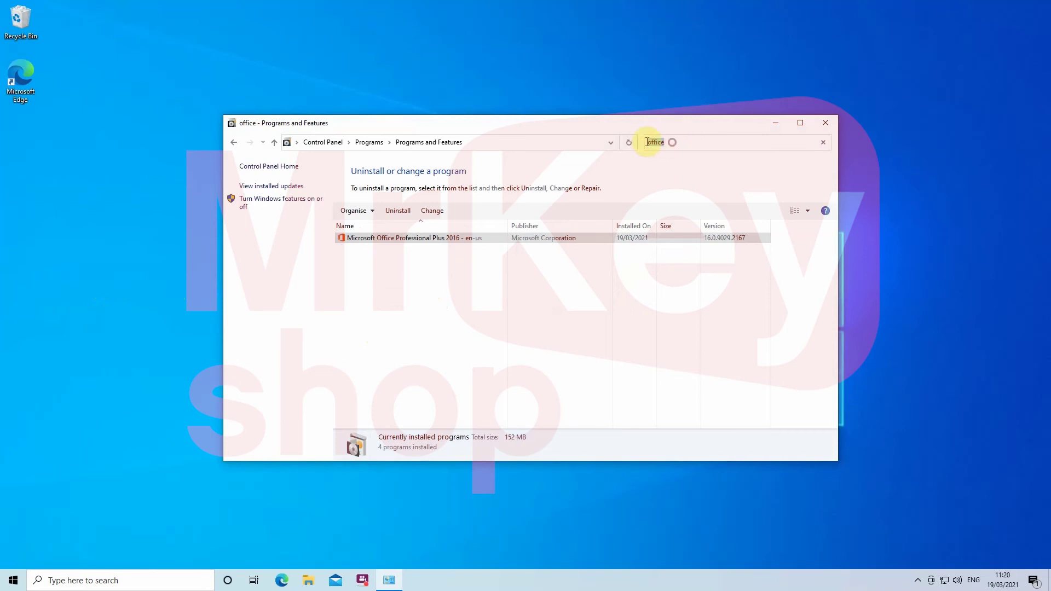
pyautogui.click(410, 315)
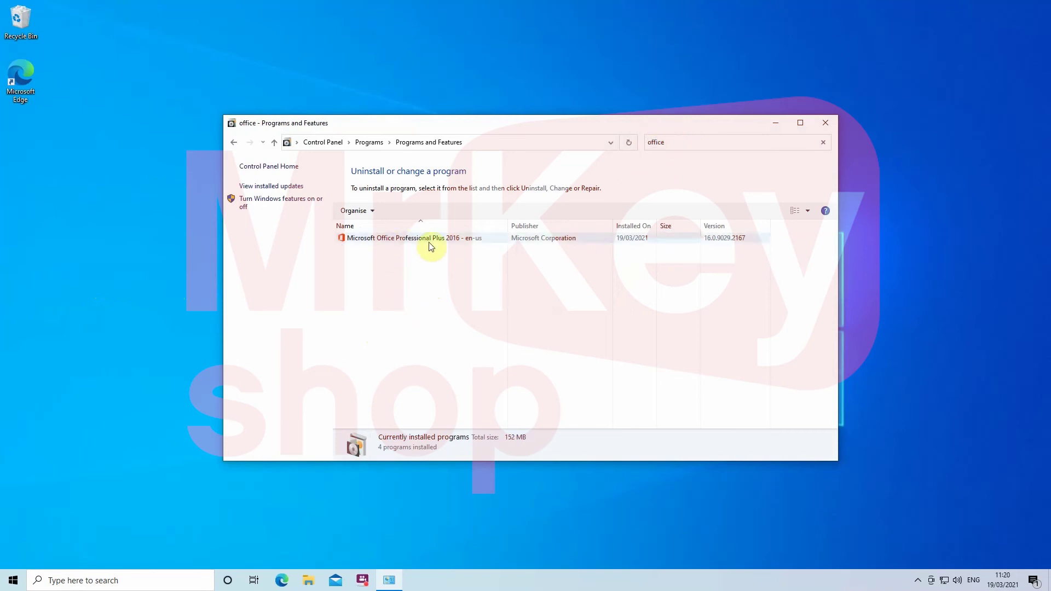
pyautogui.click(417, 240)
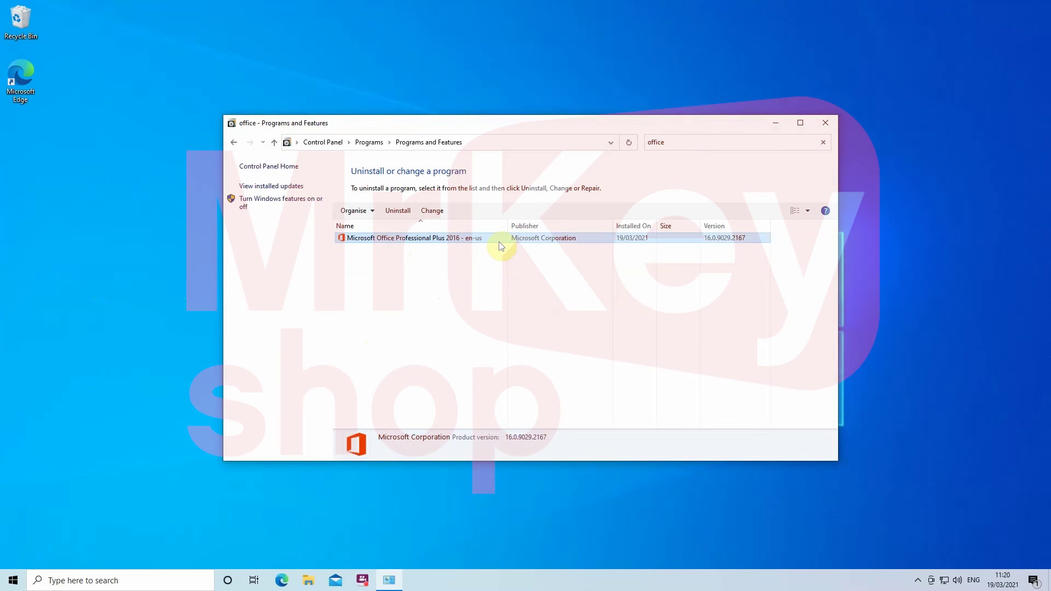
# Uninstall Microsoft Office Professional Plus 2016 from its context menu and close the uninstaller when finished
pyautogui.rightClick(397, 243)
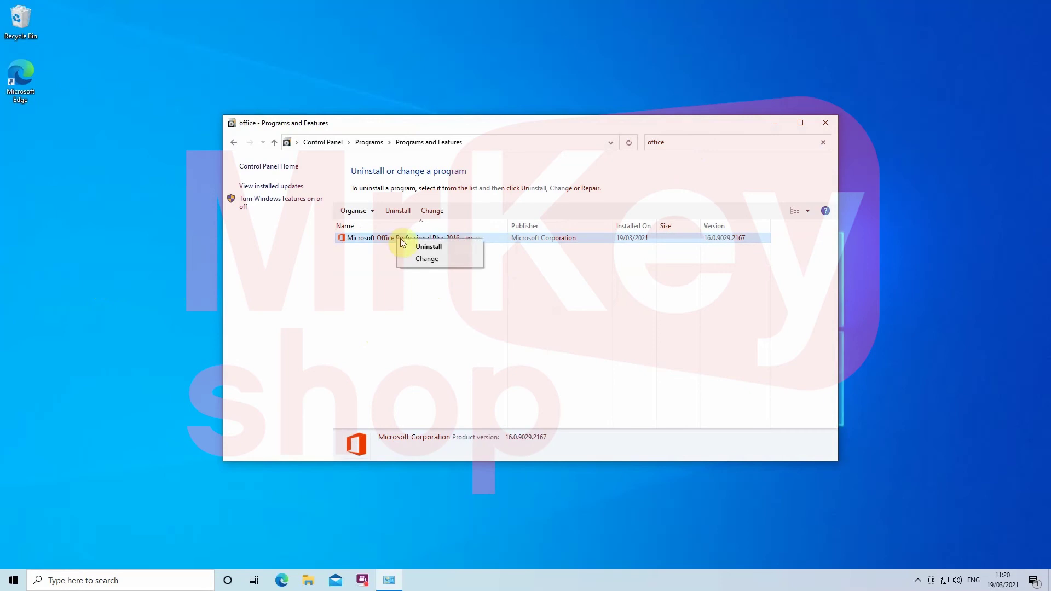
pyautogui.click(429, 247)
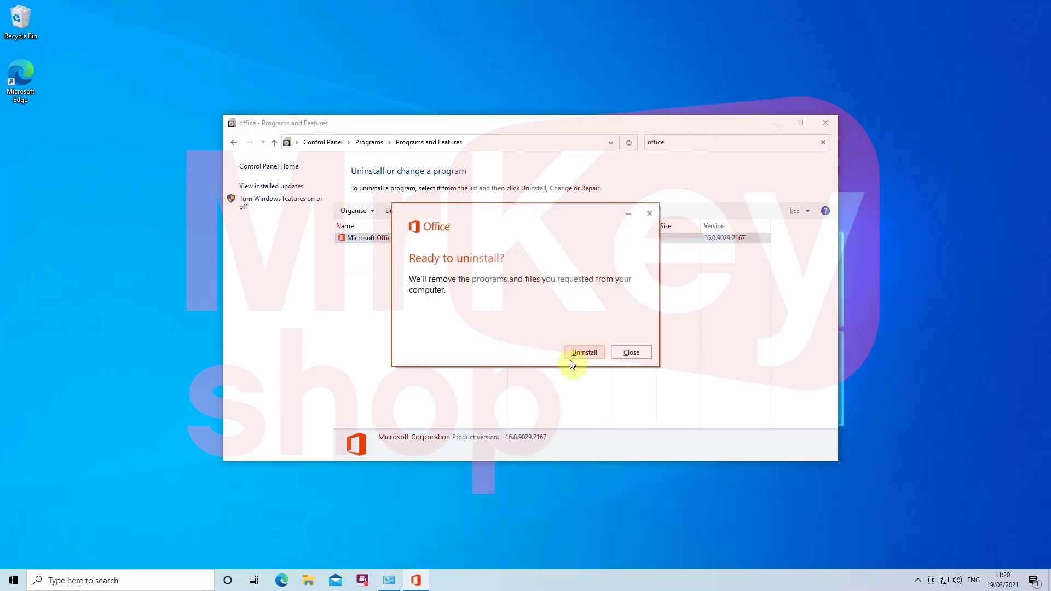
pyautogui.click(596, 351)
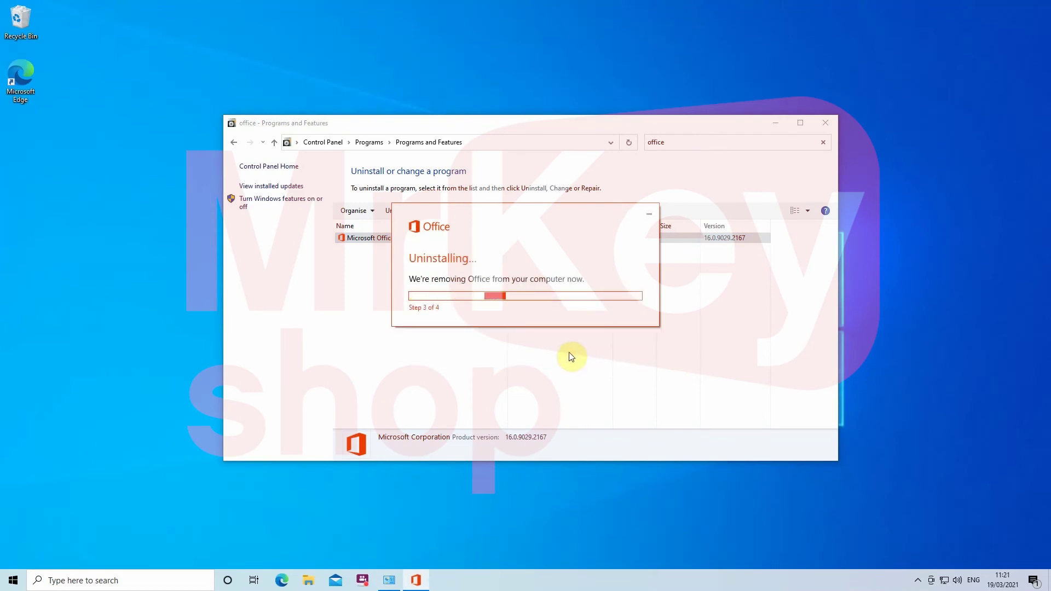
pyautogui.click(629, 352)
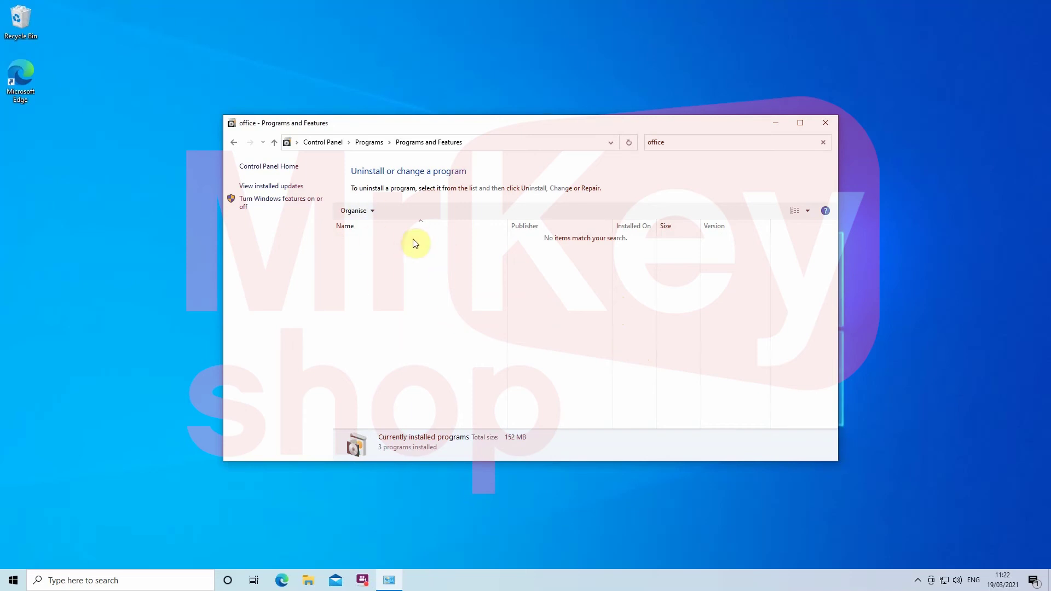
# Close Programs and Features and restart Windows from the Start menu's power options
pyautogui.click(825, 123)
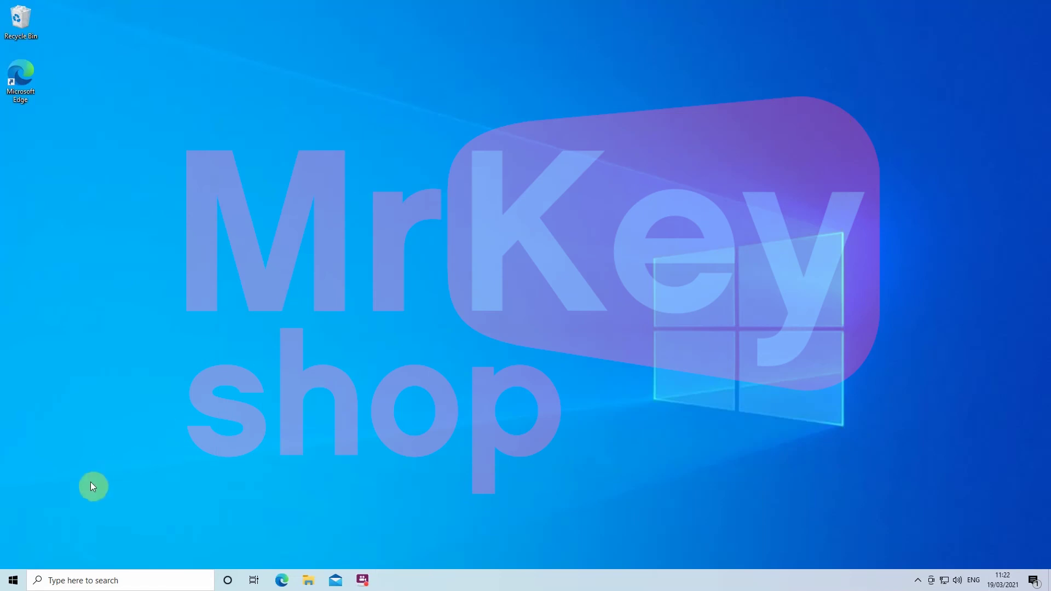
pyautogui.click(12, 579)
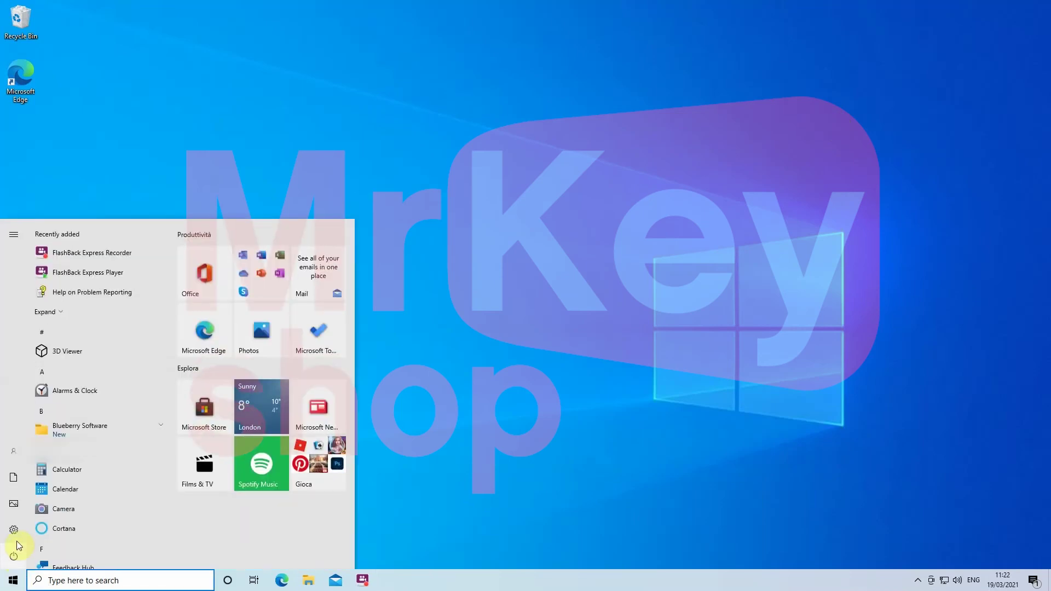
pyautogui.moveTo(18, 546)
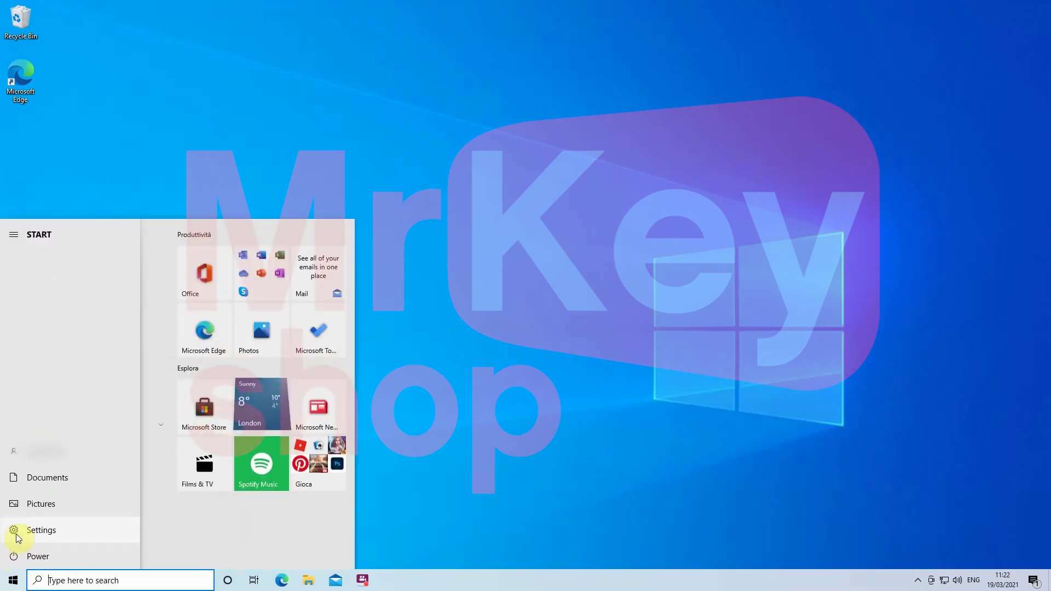
pyautogui.click(54, 557)
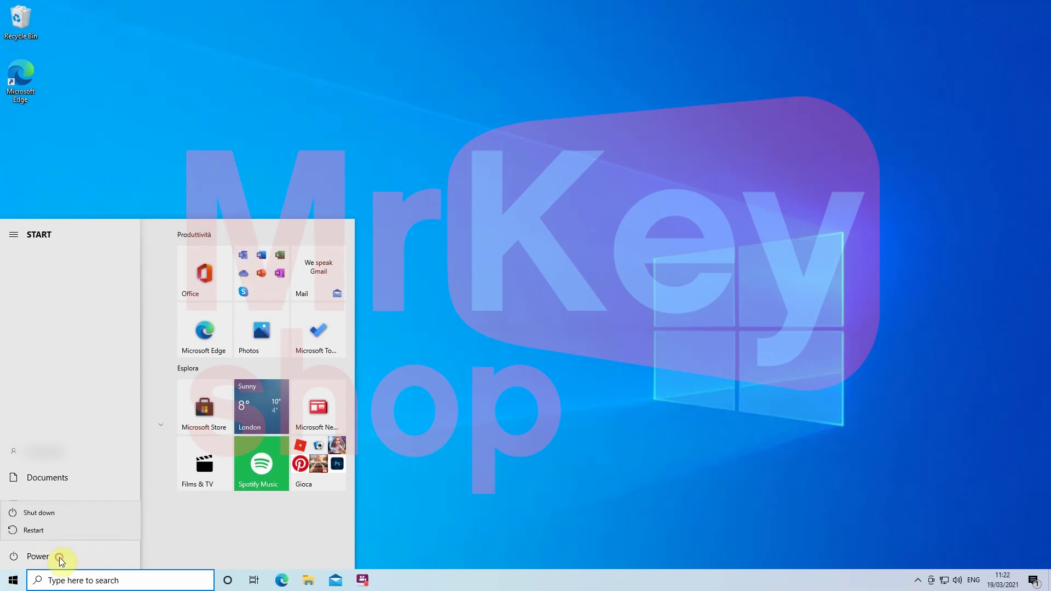
pyautogui.click(33, 529)
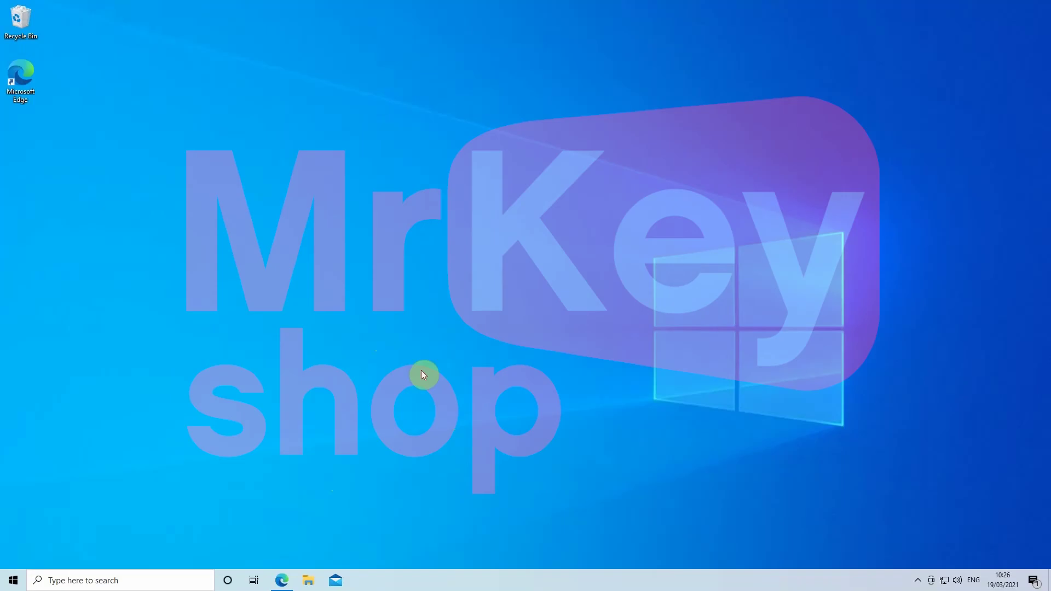
# Delete the Microsoft Office folder from C:\Program Files
pyautogui.click(308, 583)
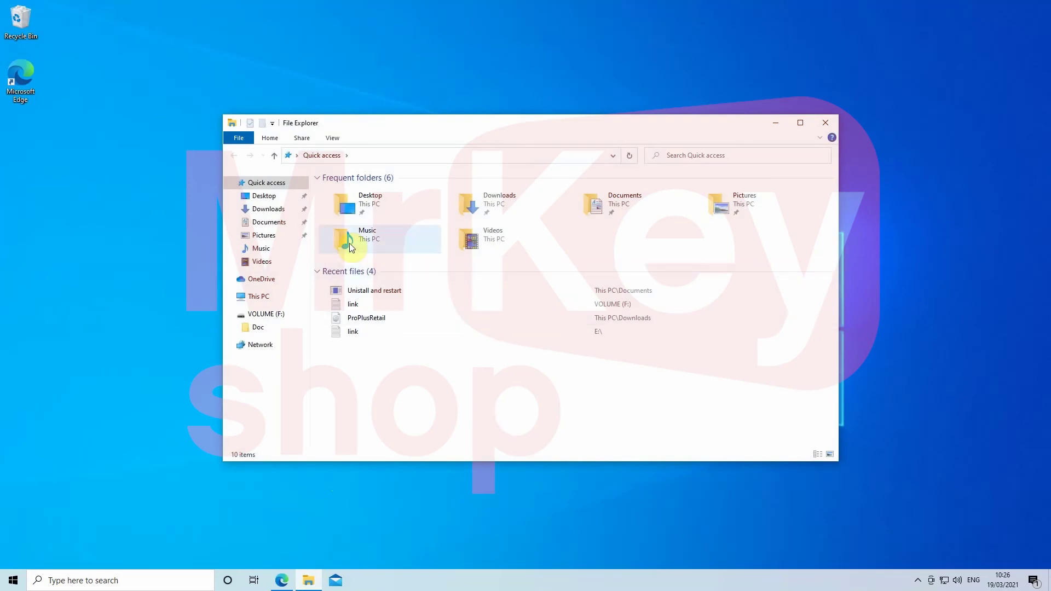
pyautogui.click(272, 299)
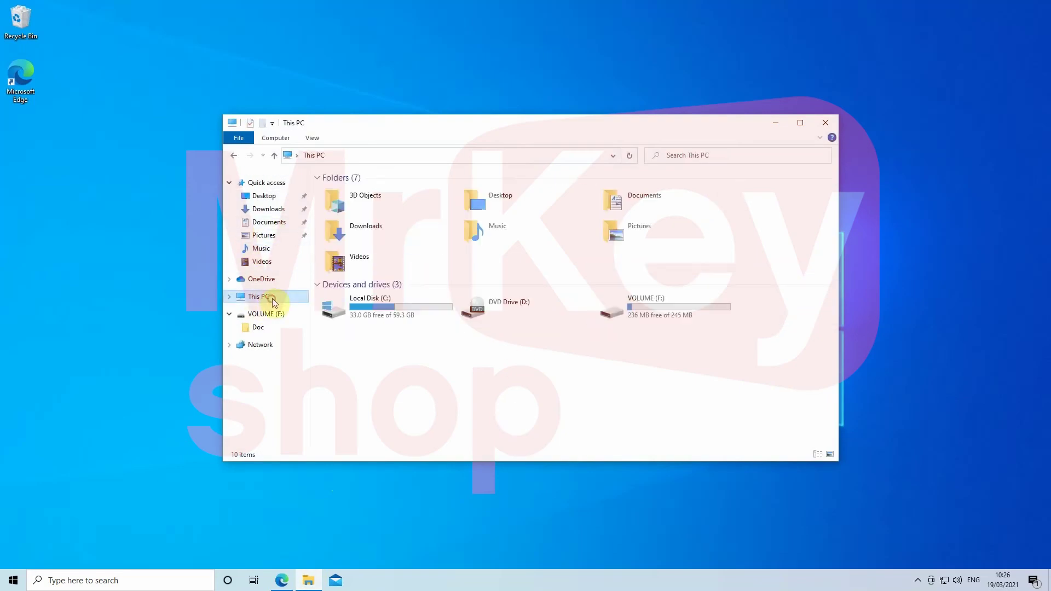
pyautogui.doubleClick(410, 311)
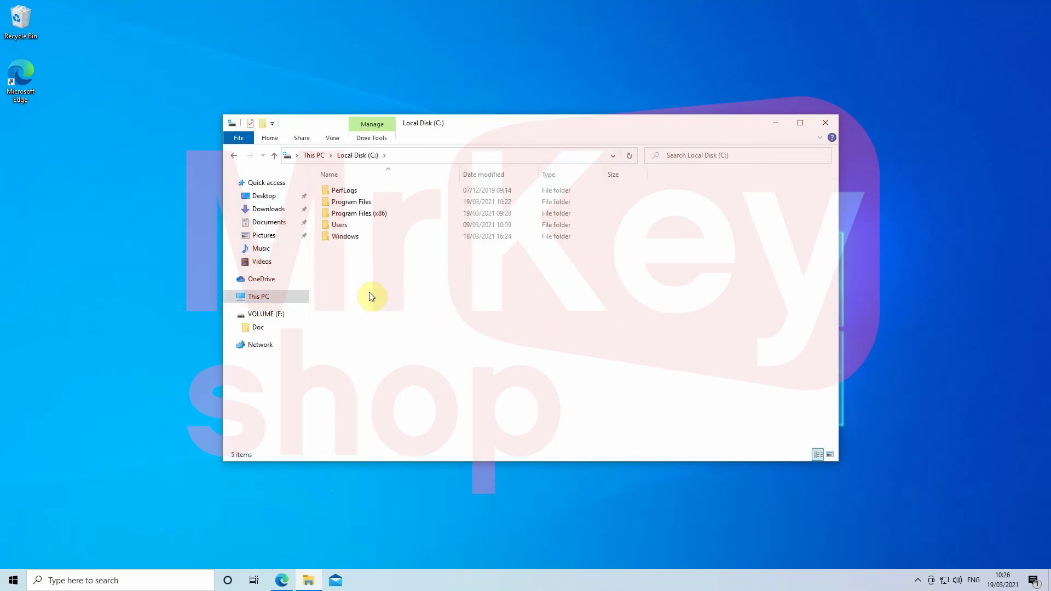
pyautogui.doubleClick(400, 203)
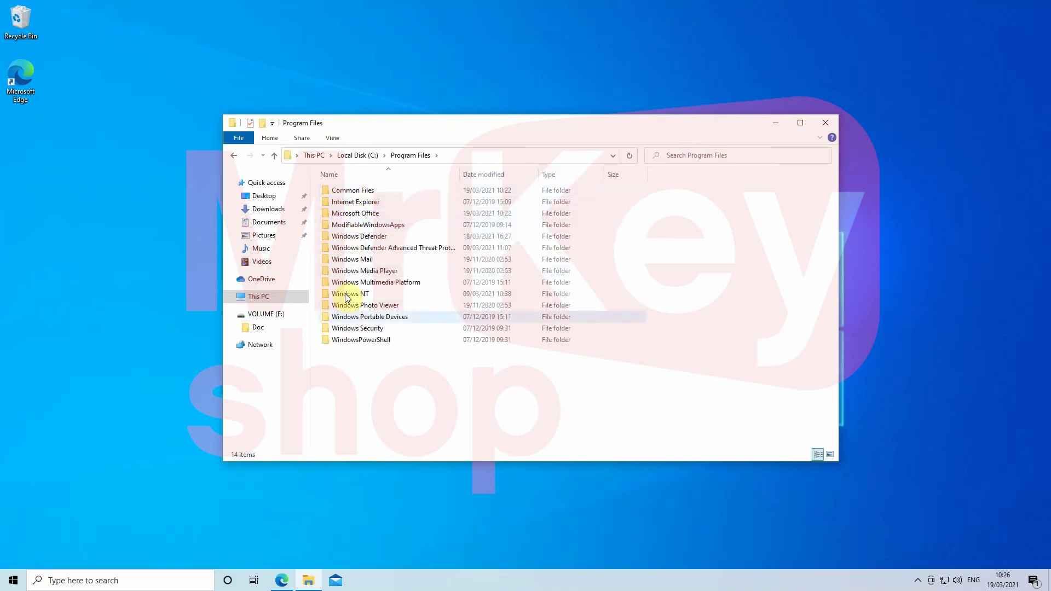
pyautogui.rightClick(391, 213)
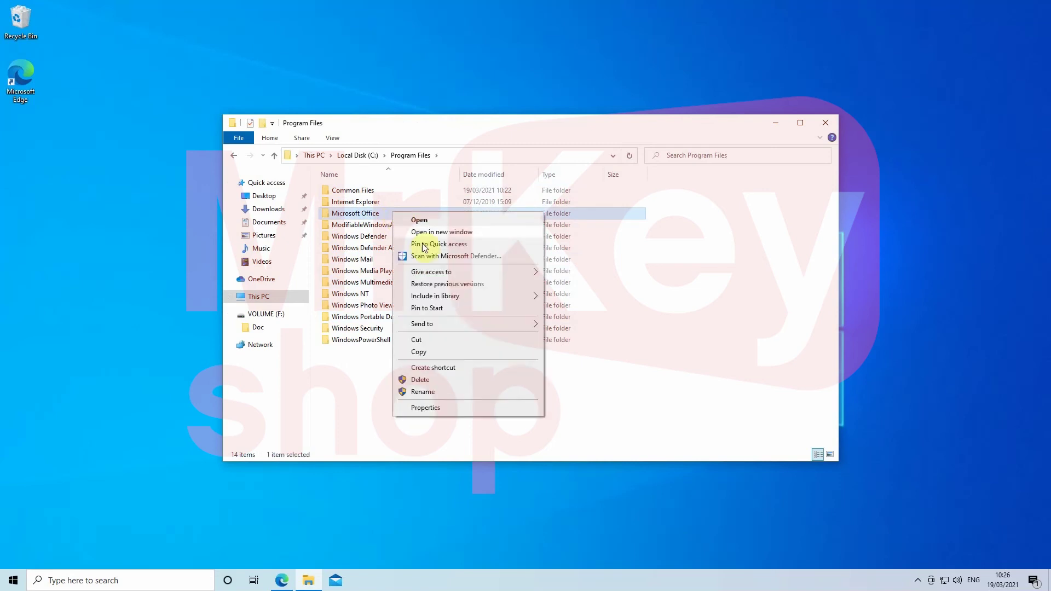
pyautogui.click(432, 380)
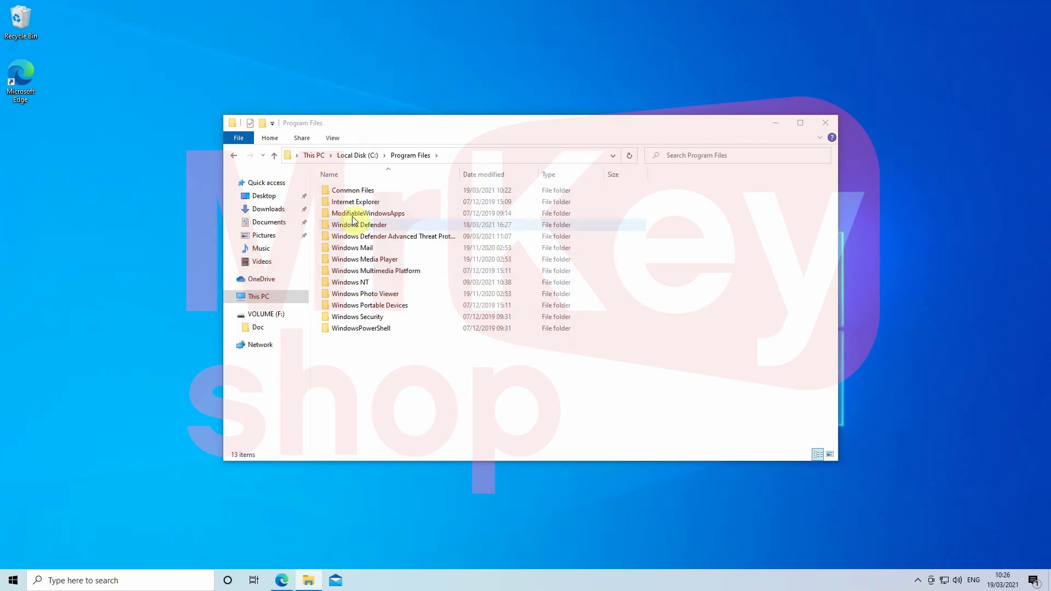
# Check Program Files (x86) for Office leftovers, then close File Explorer
pyautogui.click(233, 155)
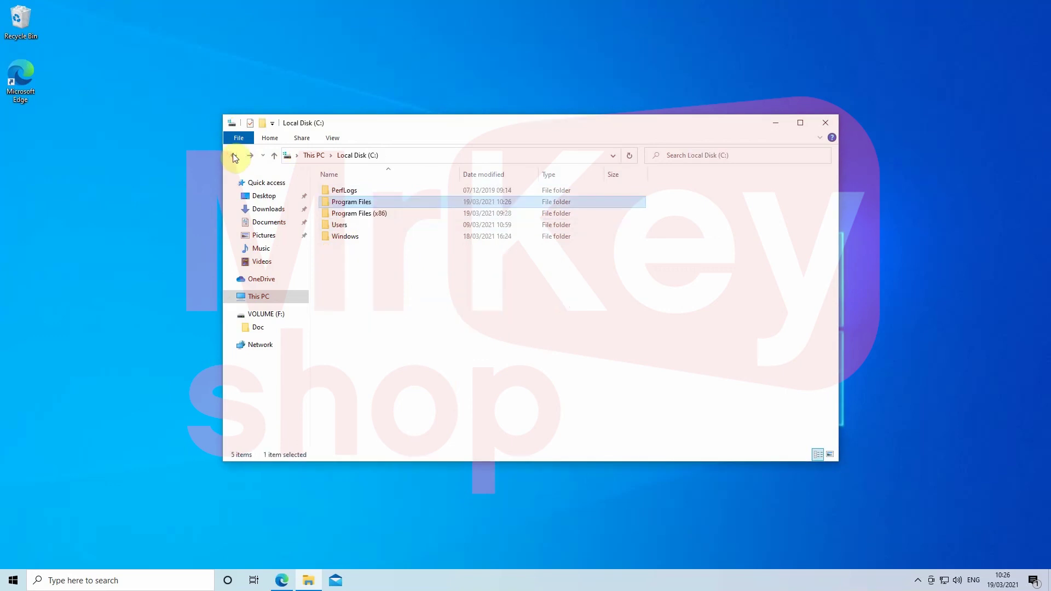
pyautogui.doubleClick(377, 214)
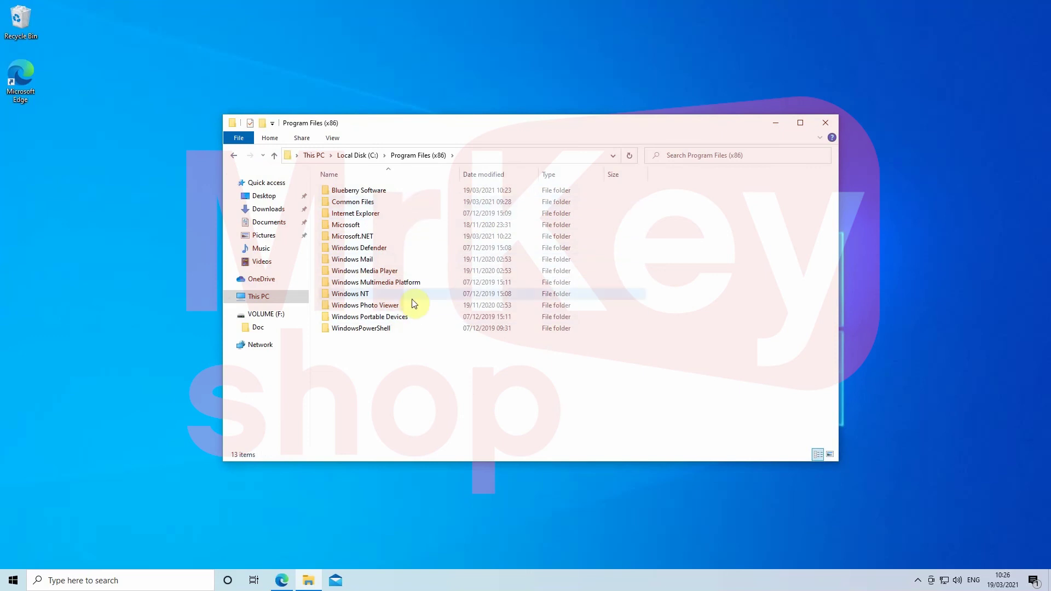
pyautogui.click(232, 159)
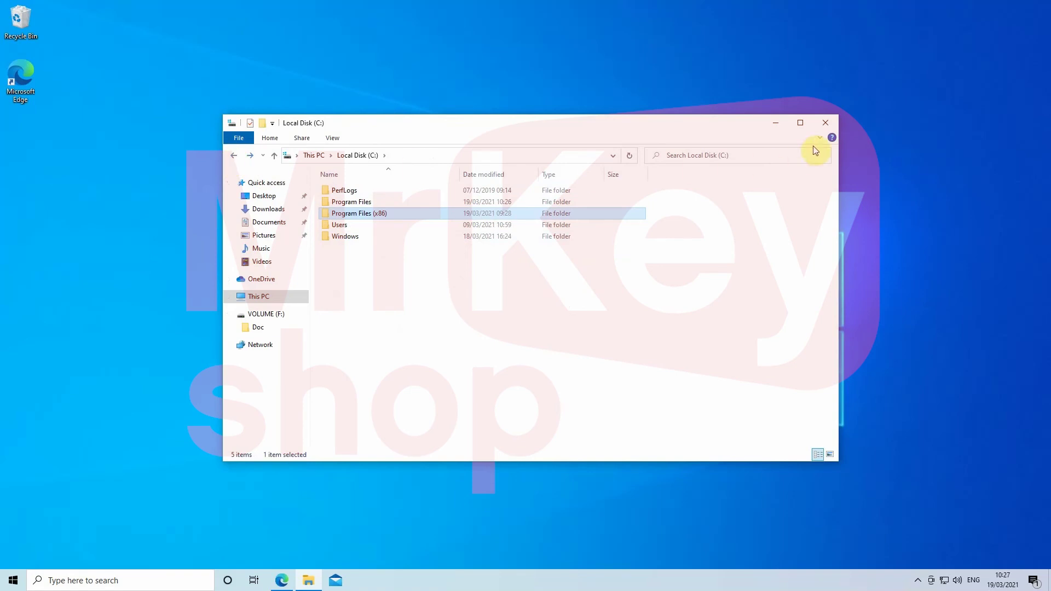
pyautogui.click(827, 130)
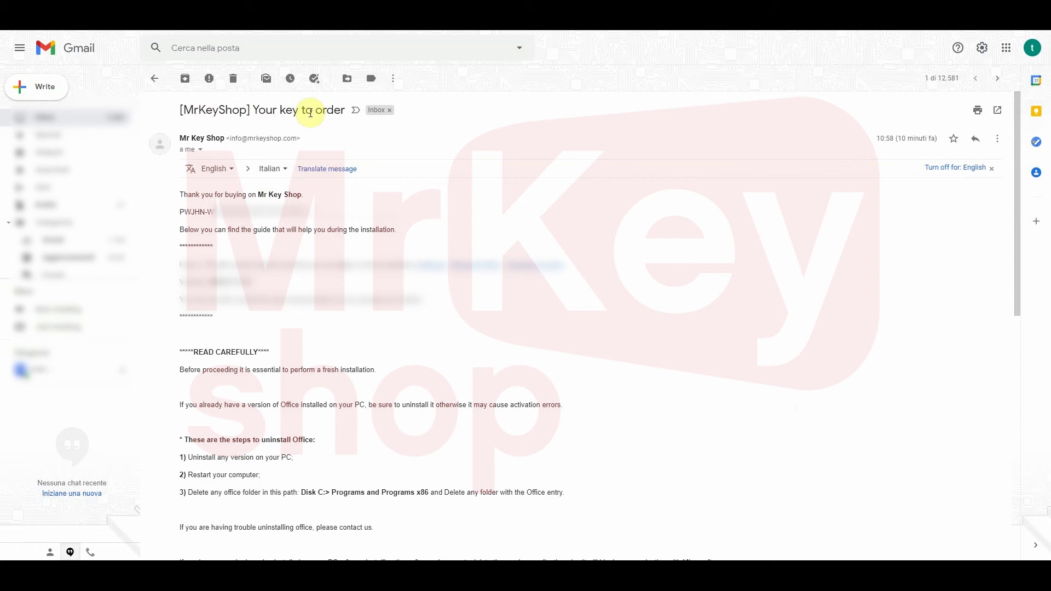
# Highlight the product key, READ CAREFULLY heading, and DOWNLOAD AND ACTIVATION section with its download link
pyautogui.moveTo(181, 212); pyautogui.dragTo(311, 217)
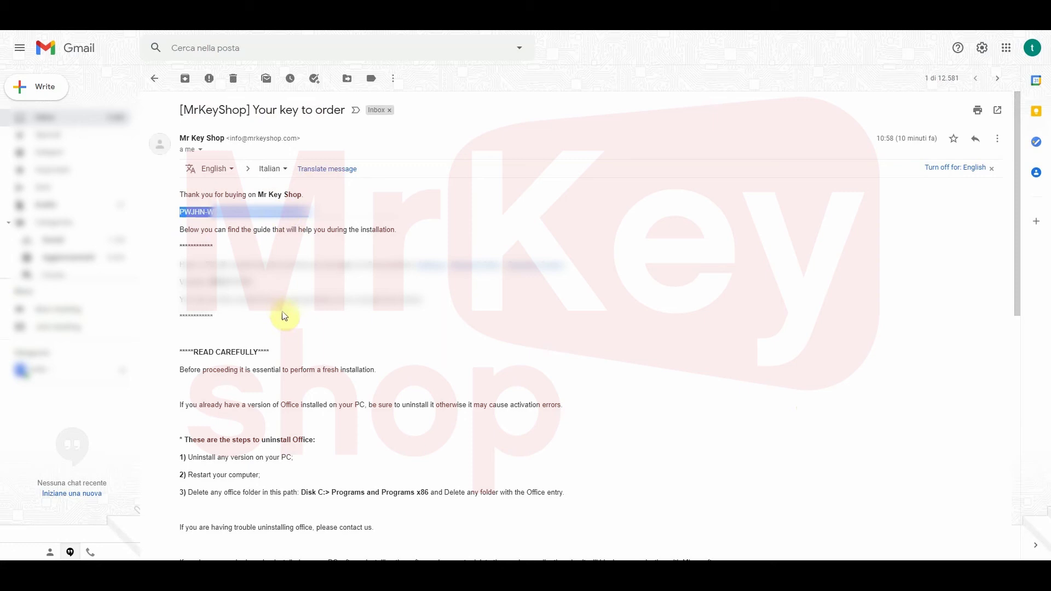
pyautogui.click(305, 337)
pyautogui.moveTo(280, 352); pyautogui.dragTo(179, 351)
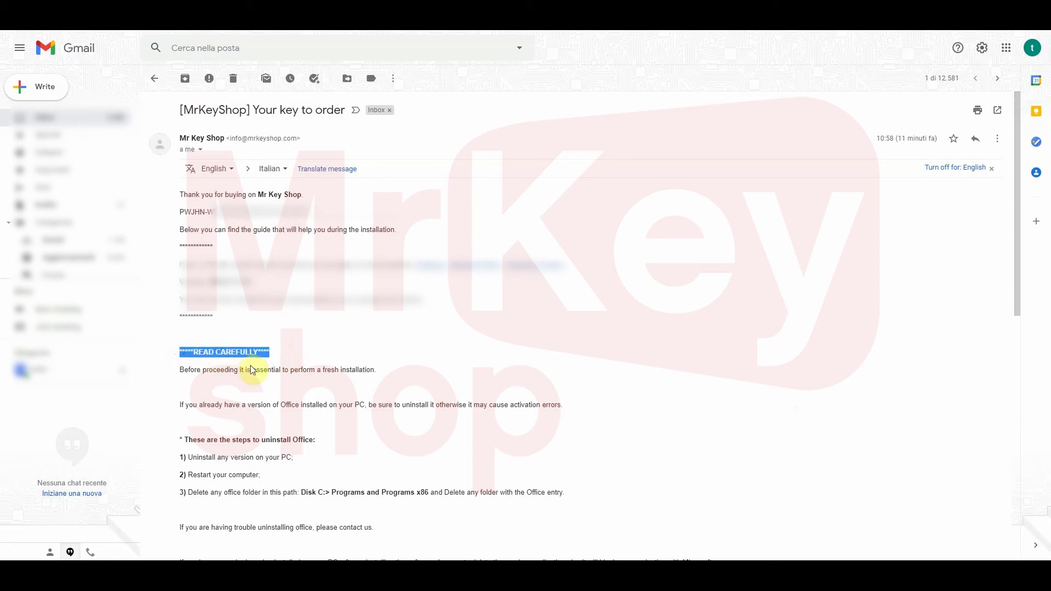
pyautogui.scroll(-2, 253, 362)
pyautogui.scroll(-4, 251, 353)
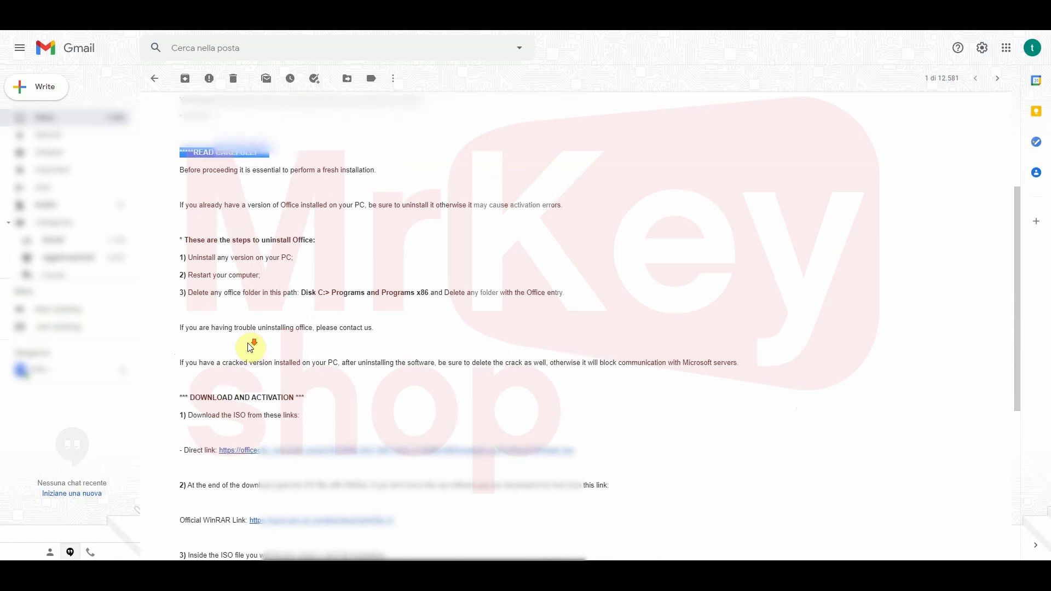
pyautogui.moveTo(180, 386); pyautogui.dragTo(305, 393)
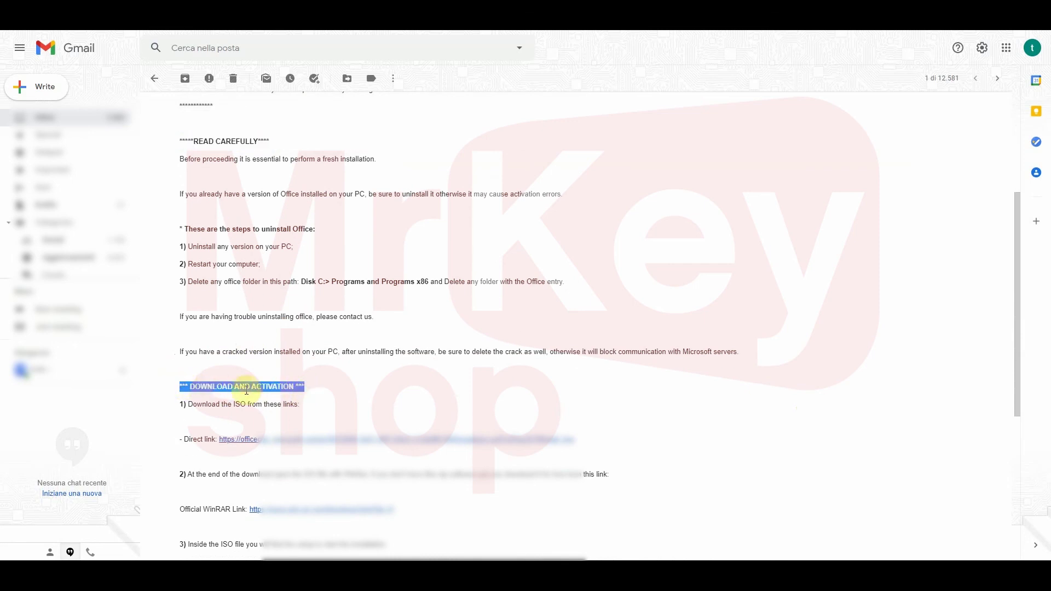
pyautogui.moveTo(585, 438); pyautogui.dragTo(219, 439)
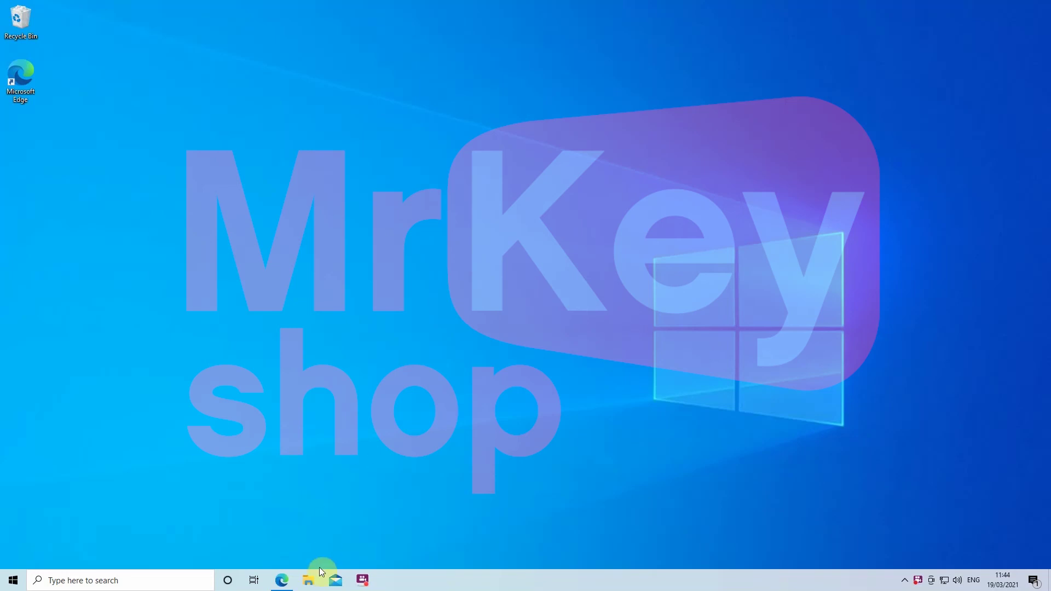
# Open This PC's system properties to confirm 64-bit Windows 10 Pro
pyautogui.click(309, 582)
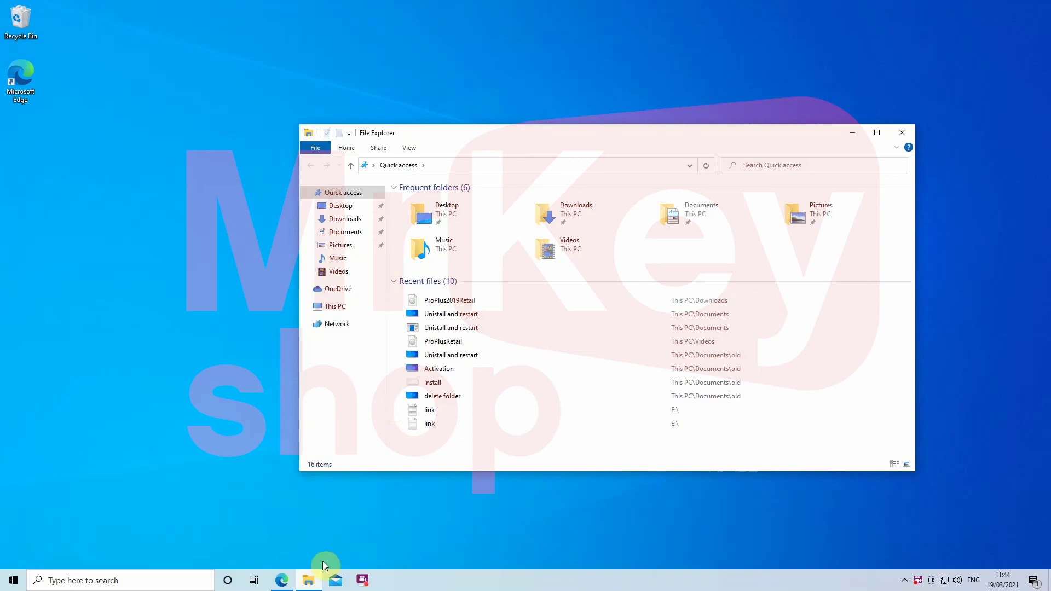
pyautogui.click(349, 309)
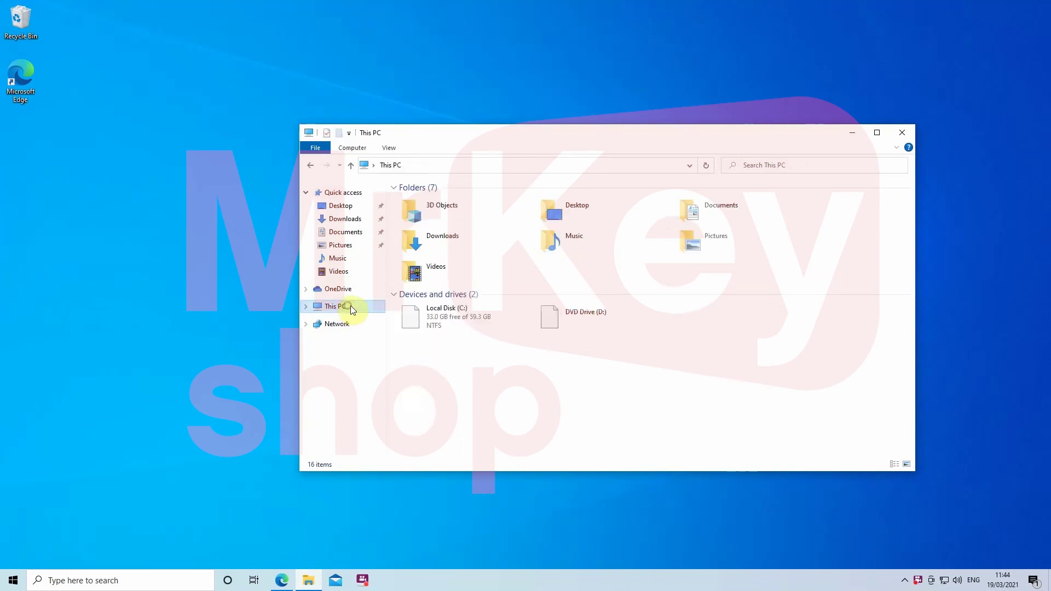
pyautogui.rightClick(515, 377)
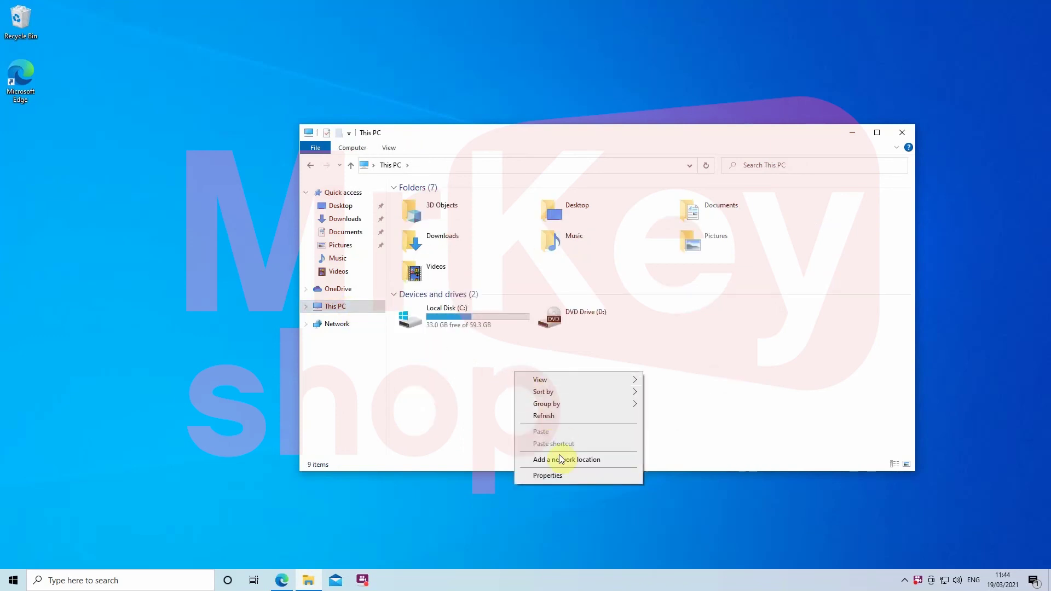
pyautogui.click(554, 476)
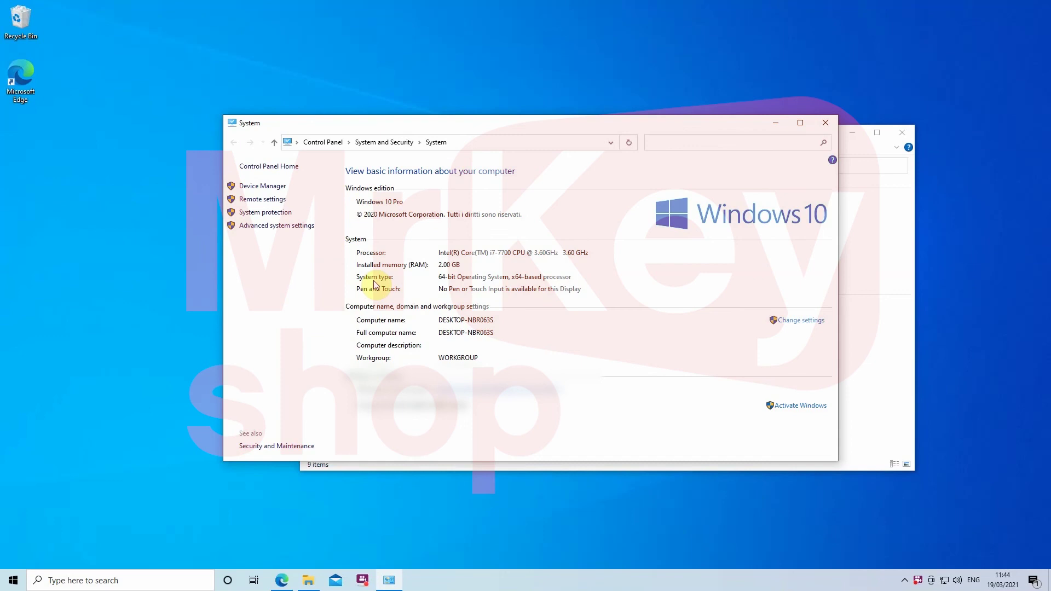
# Close the System and This PC windows and launch Microsoft Edge
pyautogui.click(832, 127)
pyautogui.click(902, 133)
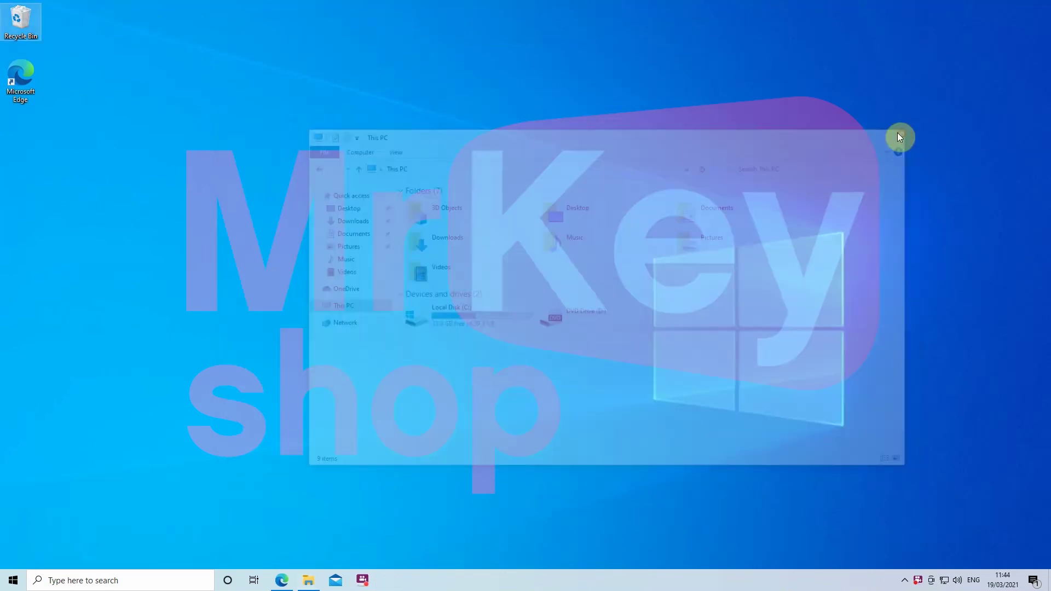
pyautogui.click(281, 579)
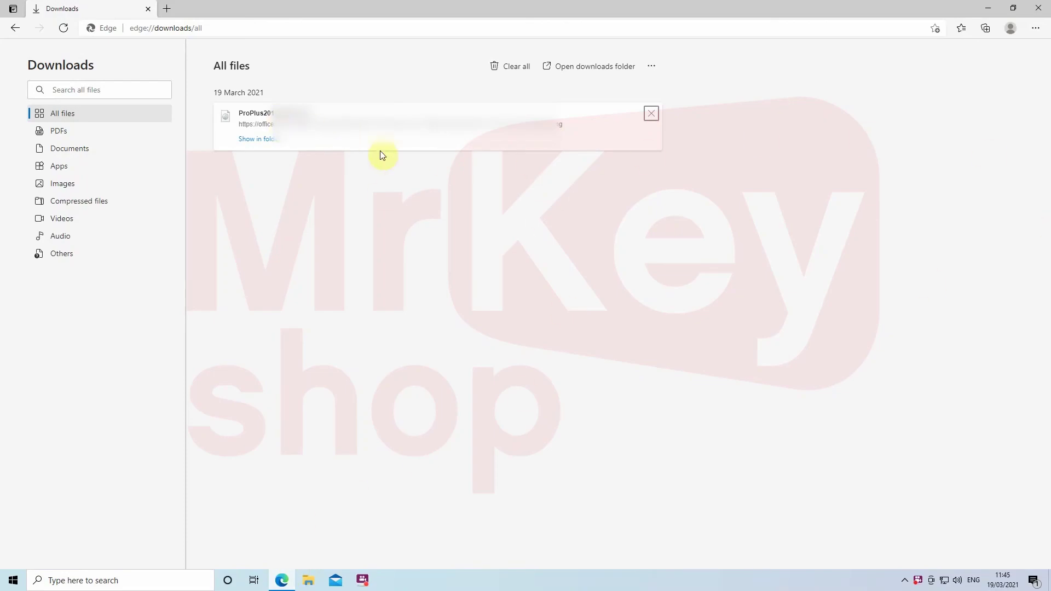
# From Edge's Downloads page, show the ProPlus2019Retail disc image in its folder
pyautogui.click(1035, 28)
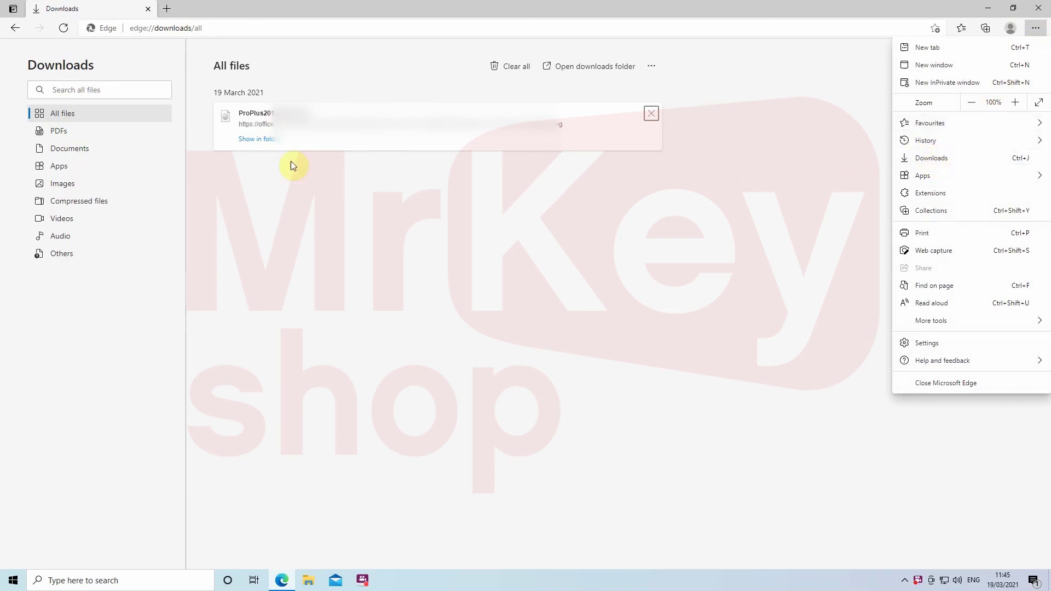
pyautogui.click(305, 183)
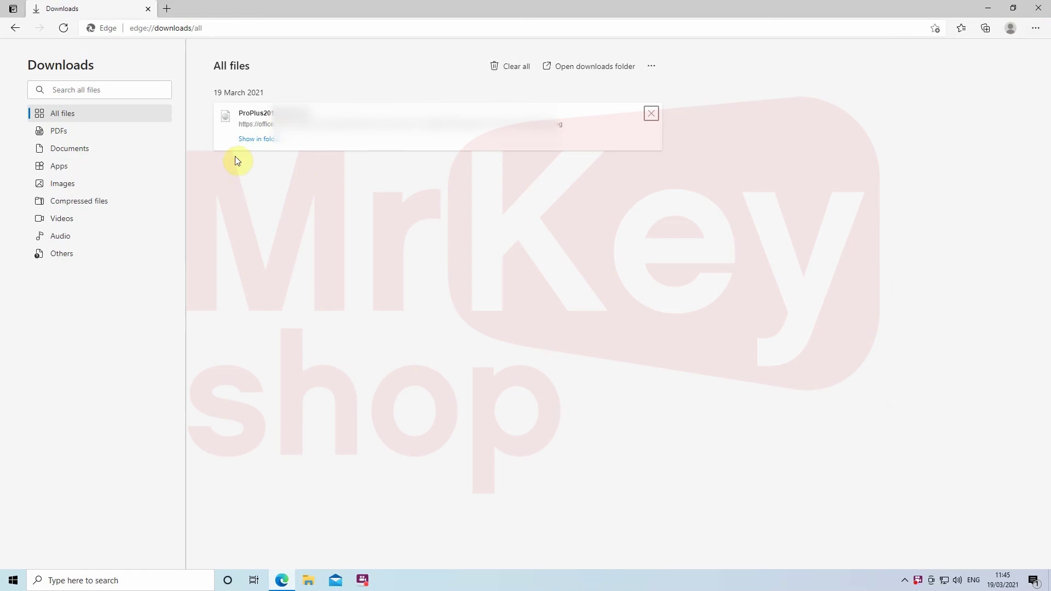
pyautogui.click(258, 144)
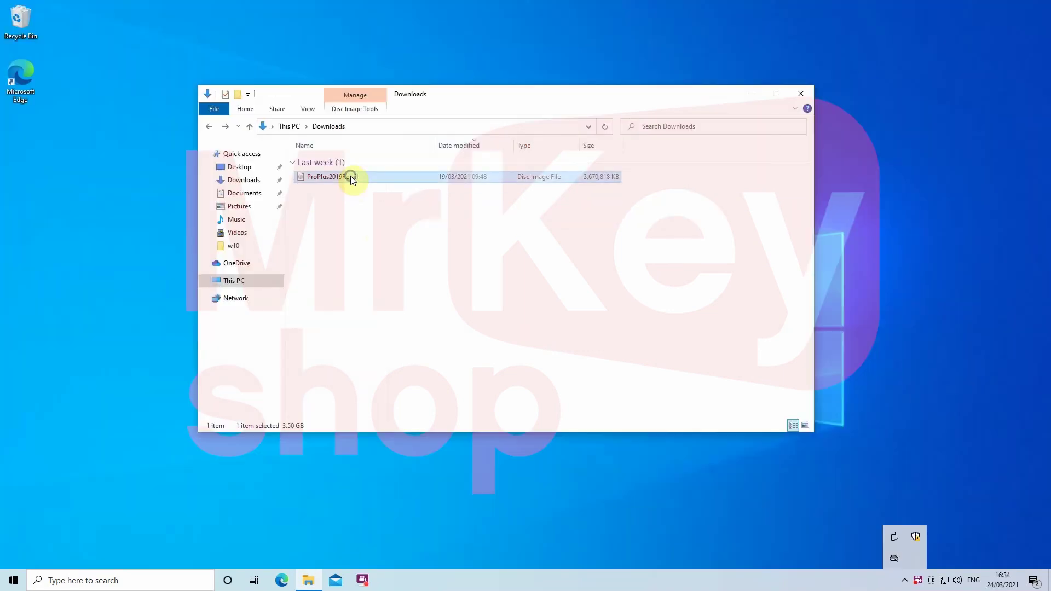
# Mount the ProPlus2019Retail disc image to view its contents on the DVD drive
pyautogui.rightClick(350, 175)
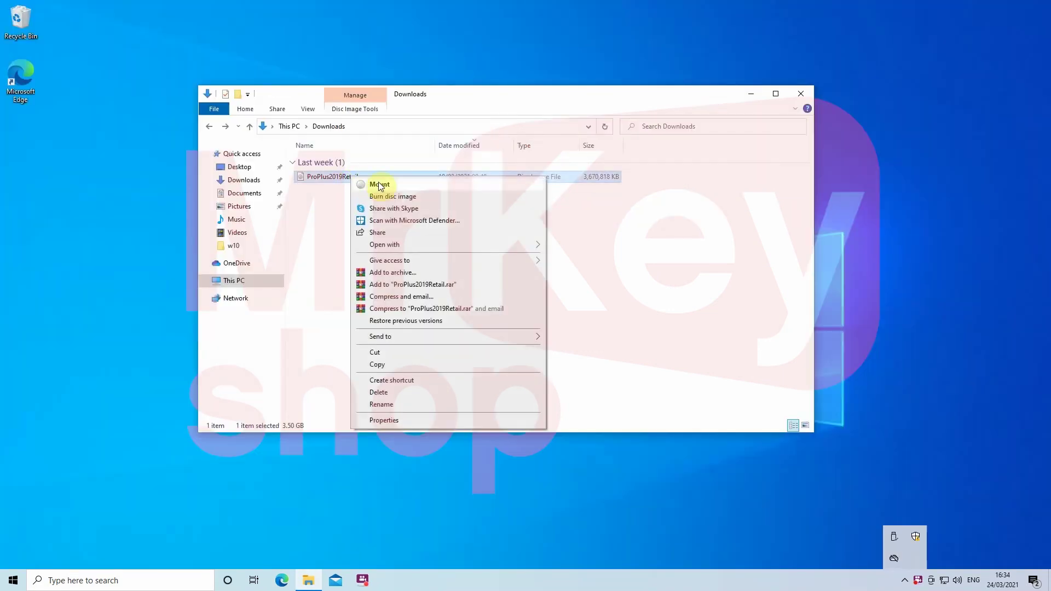
pyautogui.moveTo(469, 246)
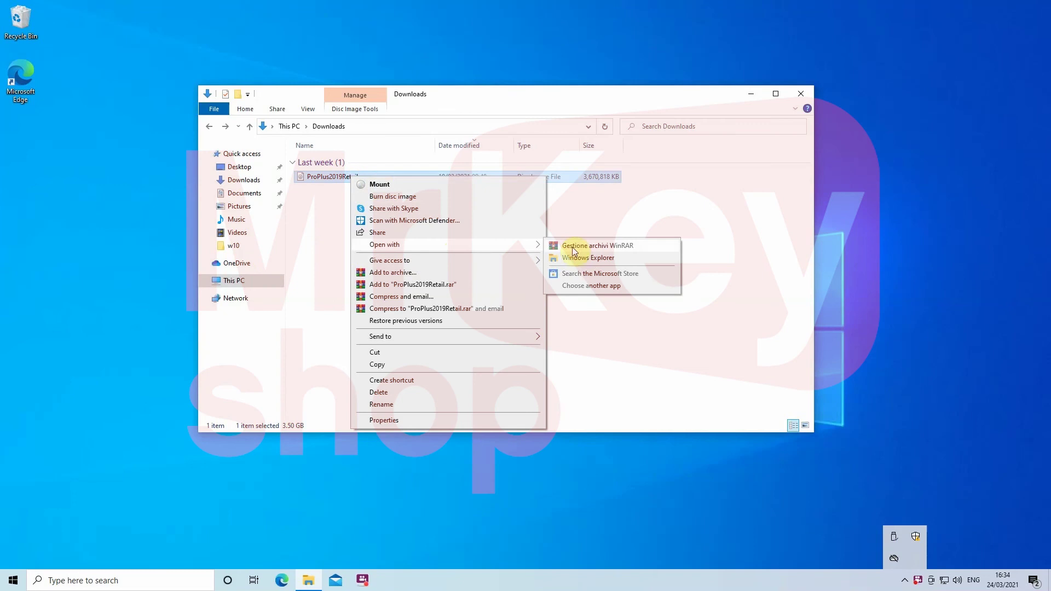
pyautogui.click(579, 257)
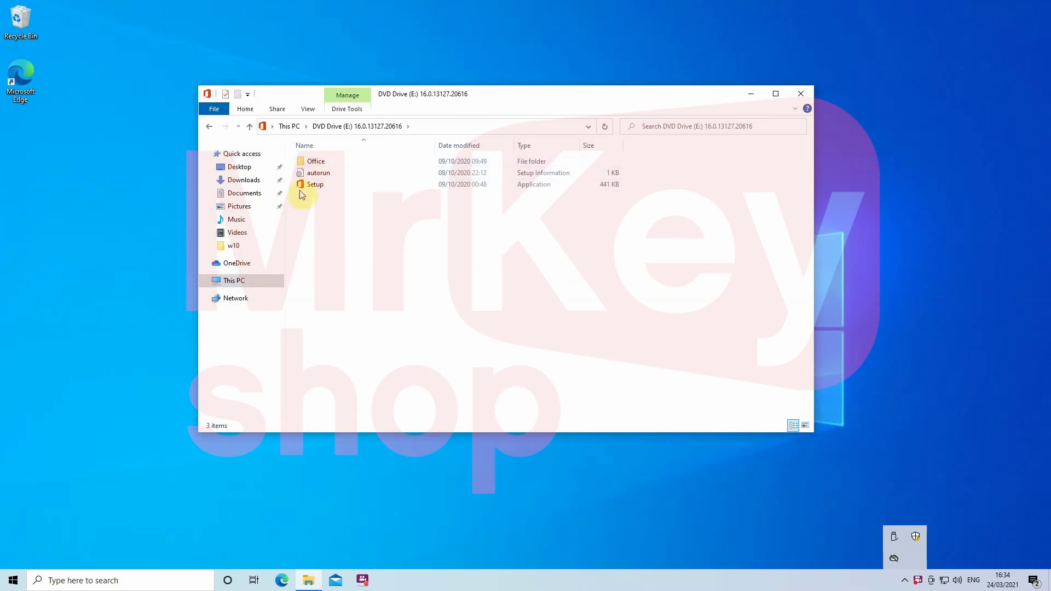
# Return to Downloads and open ProPlus2019Retail with WinRAR
pyautogui.click(210, 127)
pyautogui.click(389, 262)
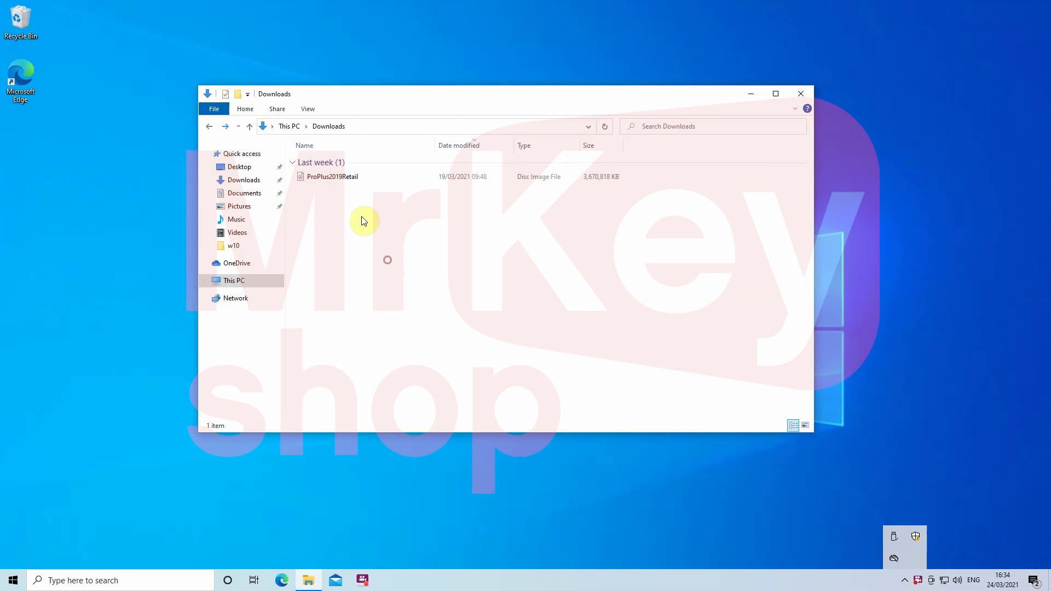
pyautogui.rightClick(347, 178)
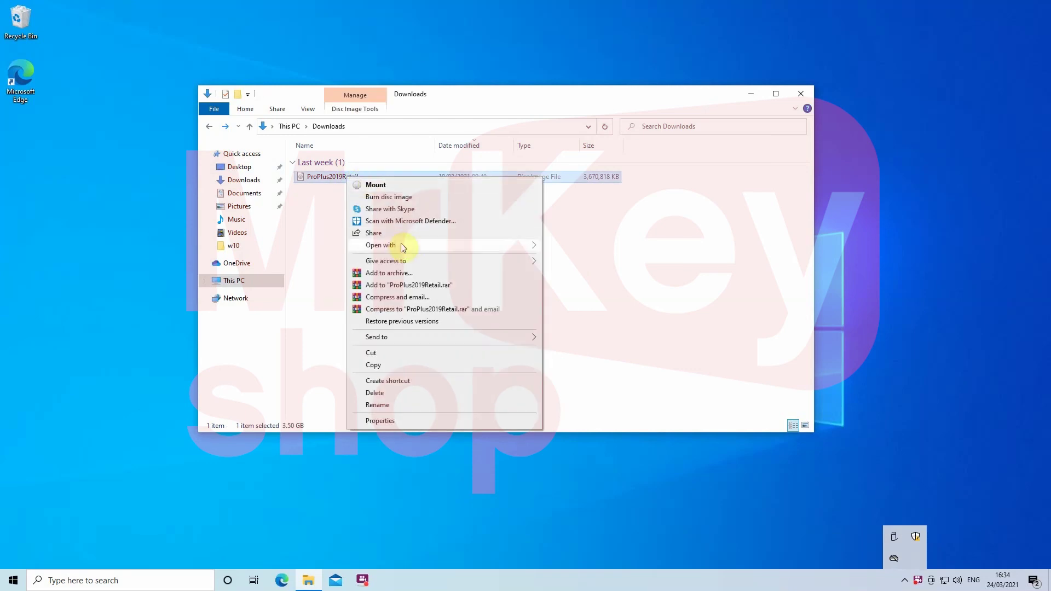
pyautogui.moveTo(407, 246)
pyautogui.click(575, 247)
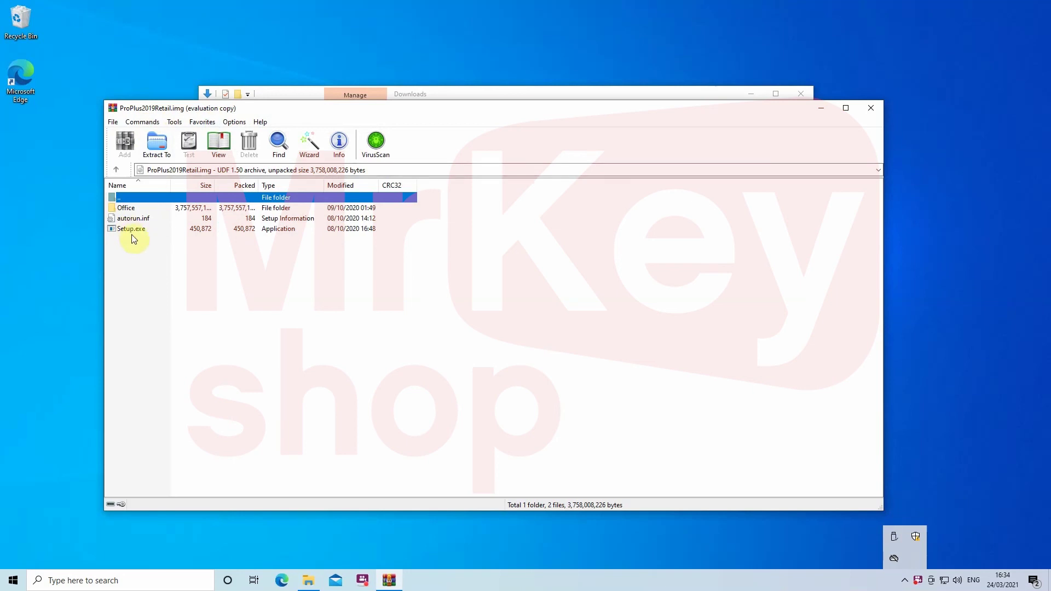
# Close WinRAR, run Setup64 from the disc's Office folder, and close the installer when done
pyautogui.click(869, 110)
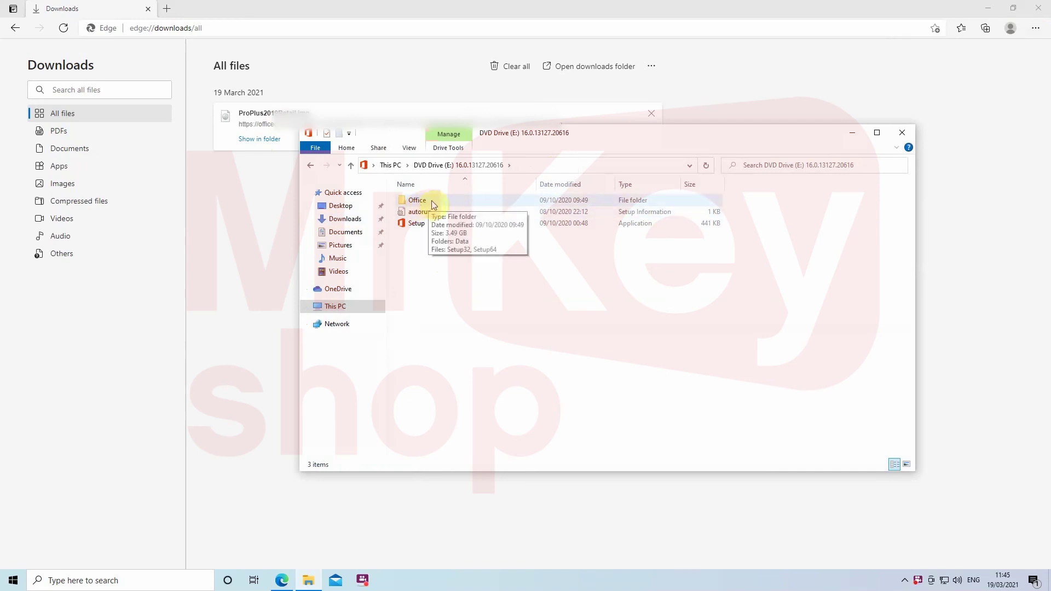
pyautogui.doubleClick(417, 201)
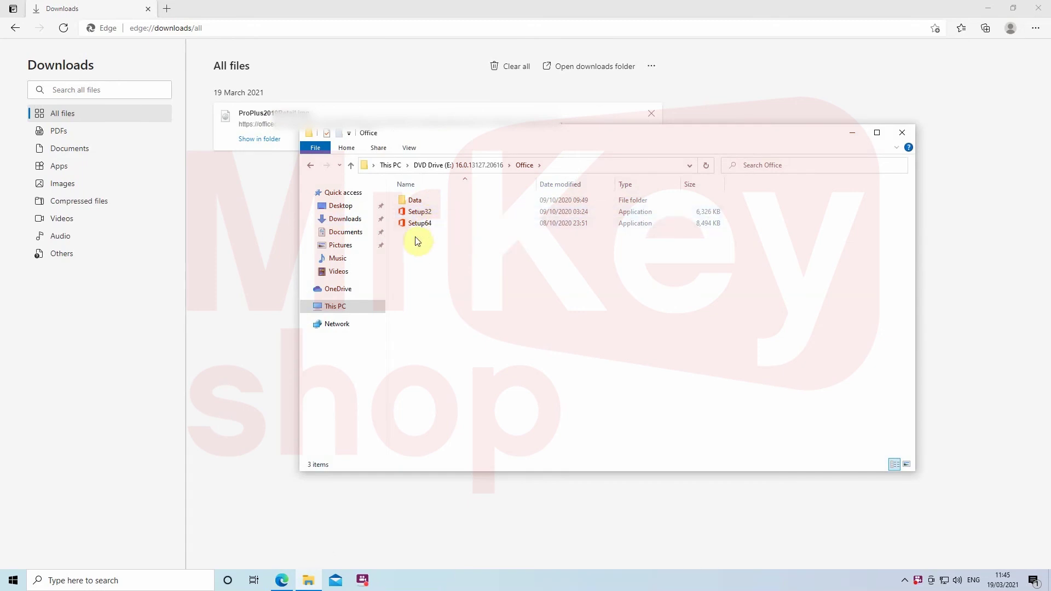
pyautogui.doubleClick(419, 224)
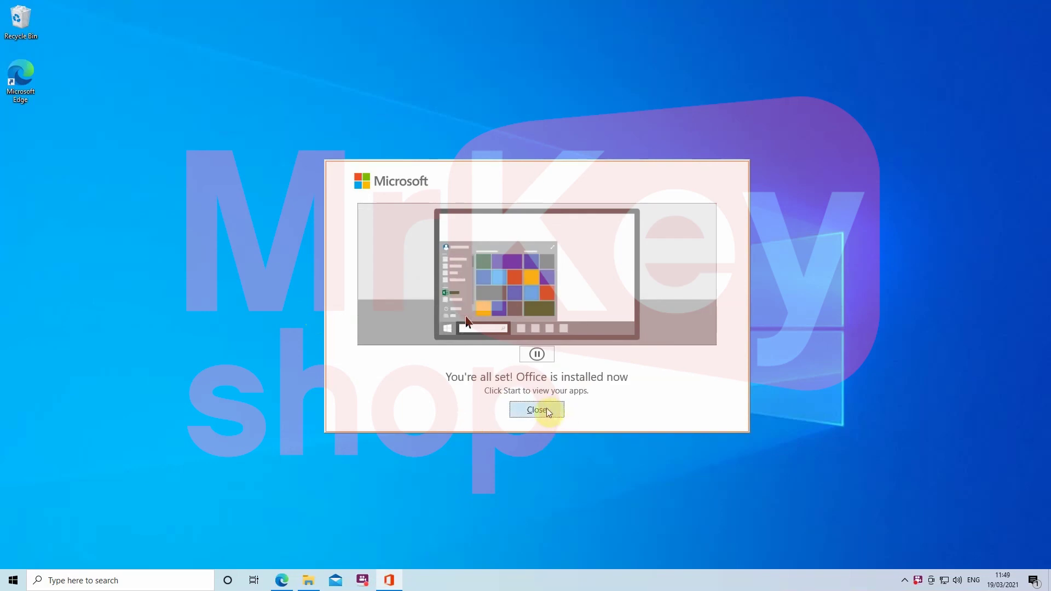
pyautogui.click(536, 410)
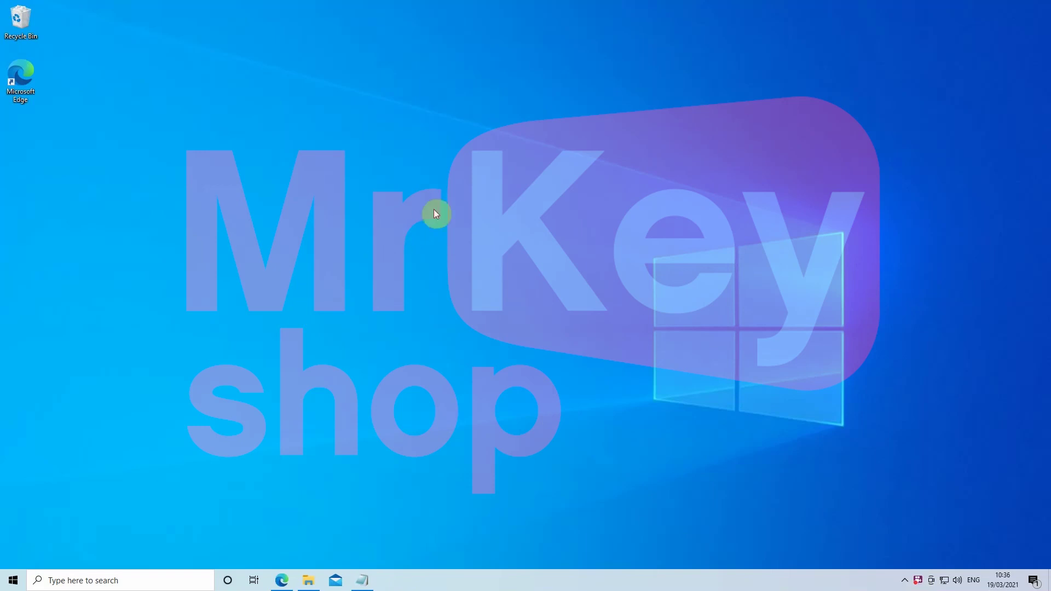
# Create 'New Microsoft Word Document' on the desktop with the default name and open it
pyautogui.rightClick(427, 205)
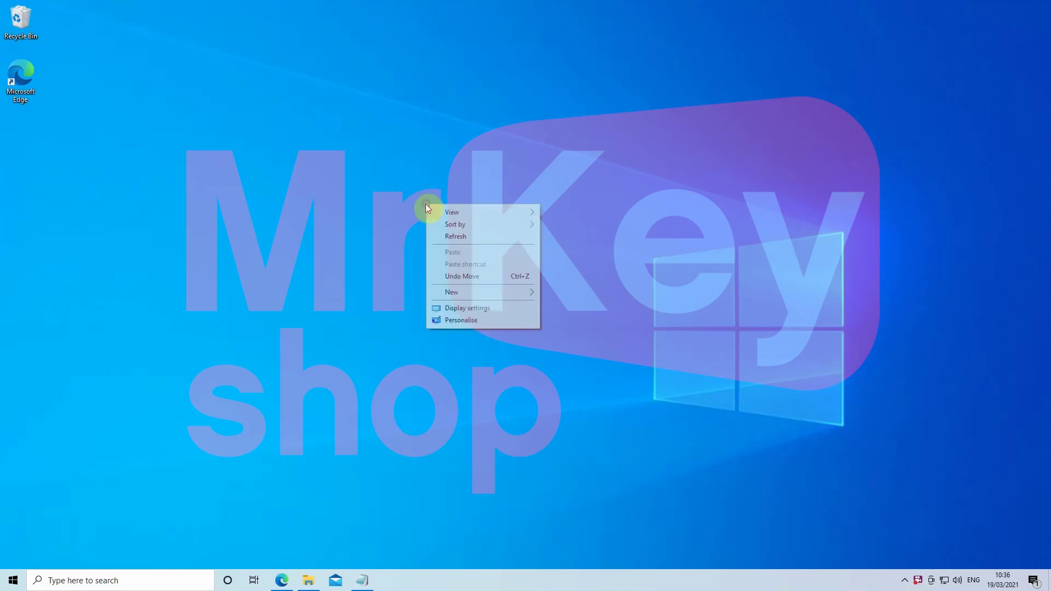
pyautogui.moveTo(495, 293)
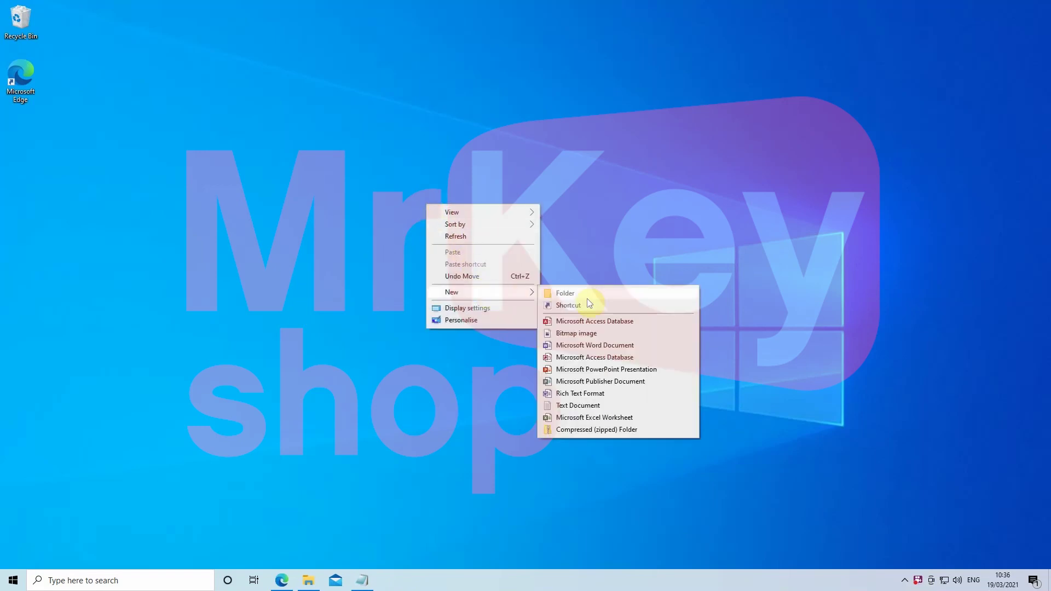
pyautogui.click(616, 348)
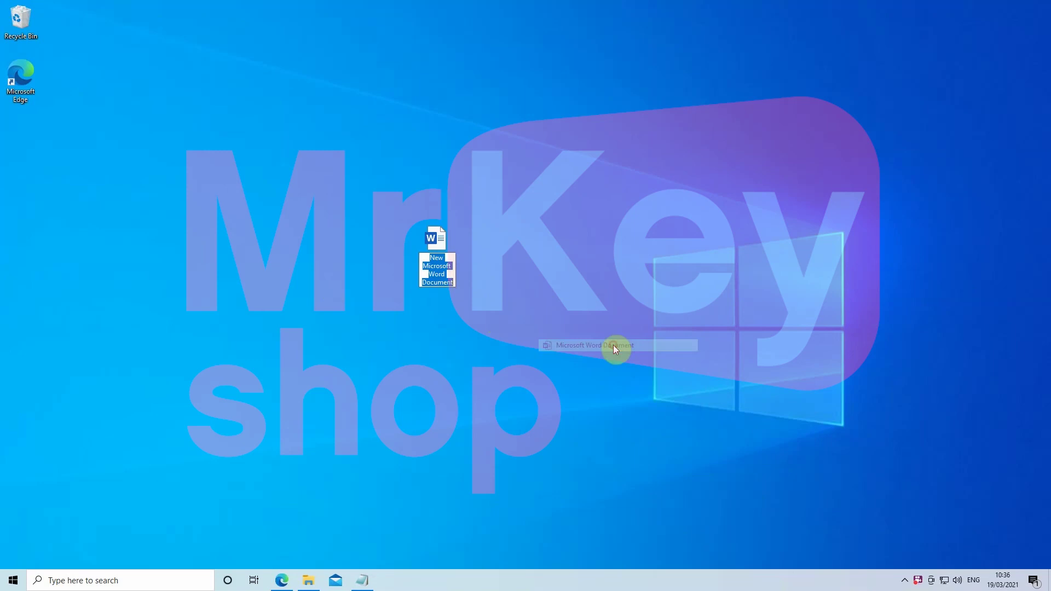
pyautogui.click(502, 323)
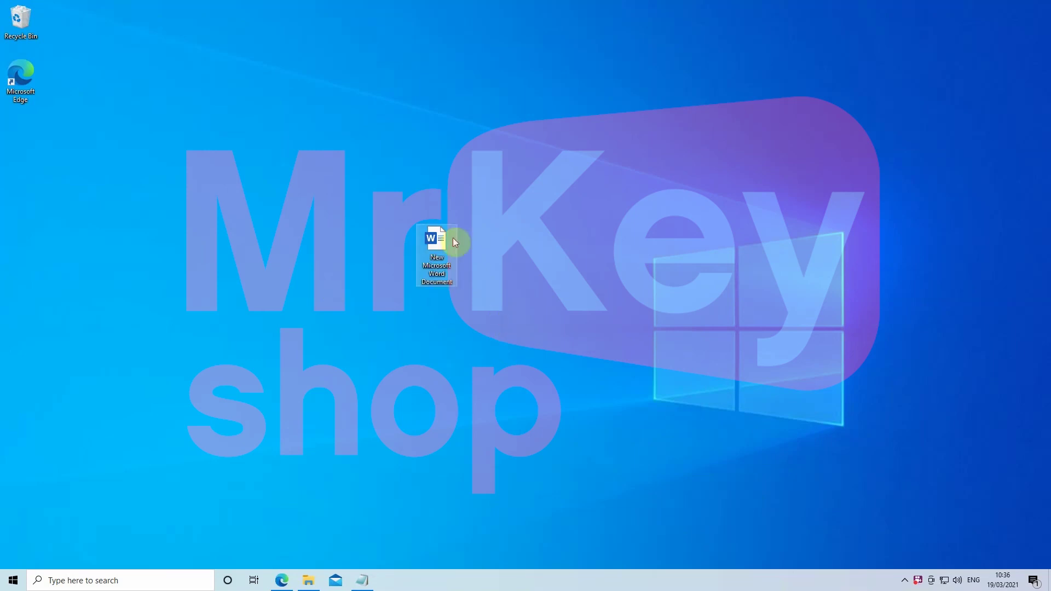
pyautogui.doubleClick(456, 239)
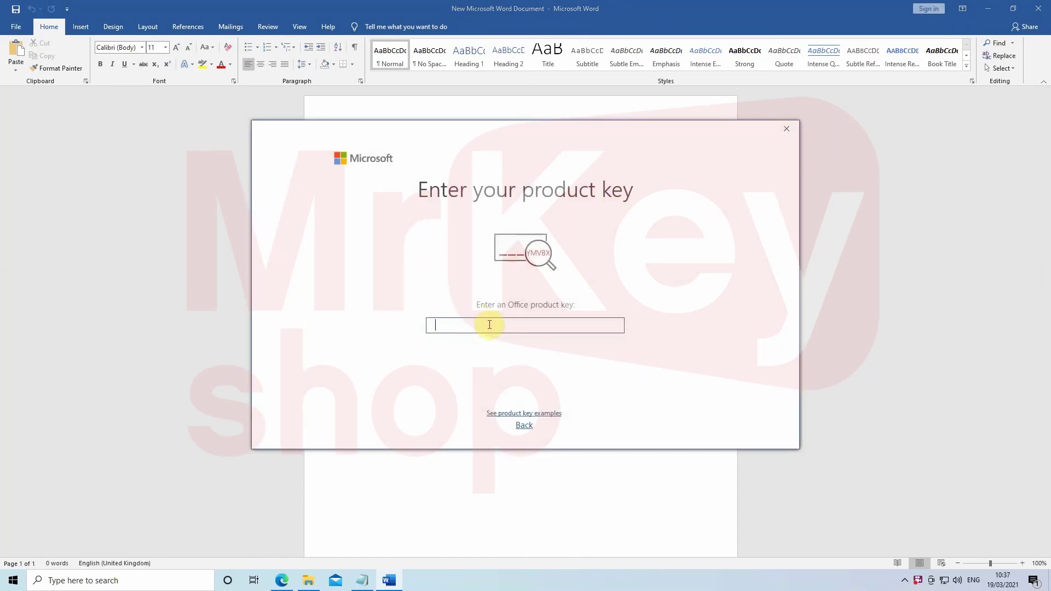
# Activate Office with the pasted product key and accept the licence agreement
pyautogui.hotkey('ctrl', 'v')
pyautogui.hotkey('ctrl', 'v')
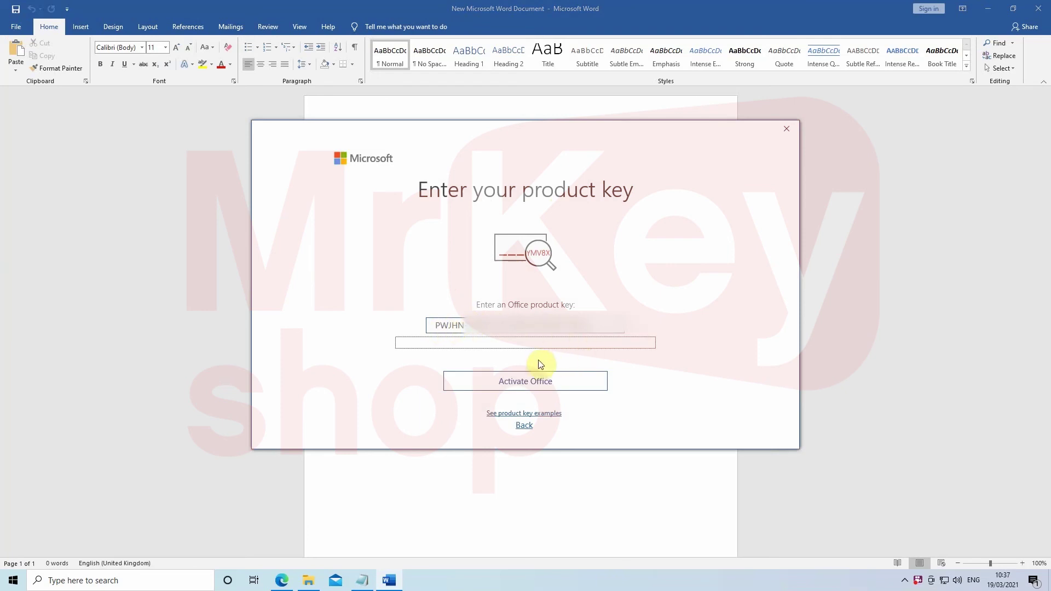
pyautogui.click(537, 383)
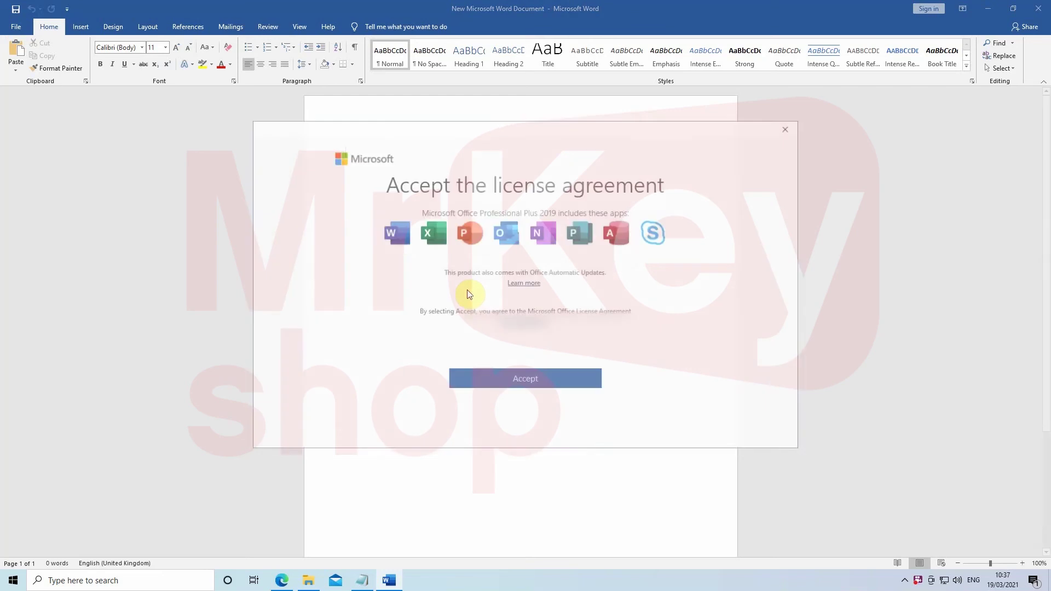
pyautogui.click(519, 386)
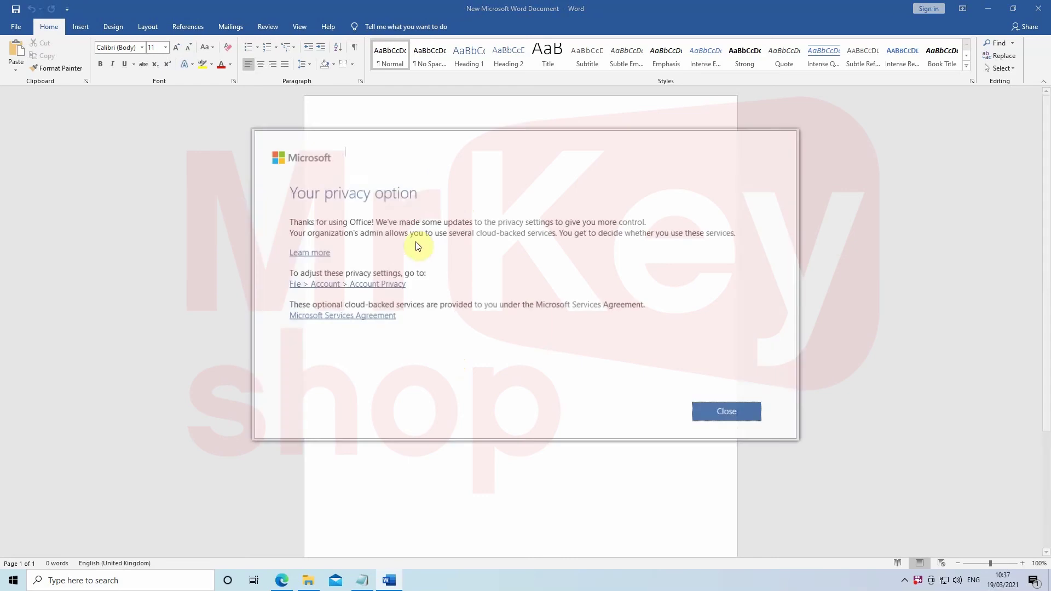
# Dismiss the privacy notice and make Office Open XML the default file format
pyautogui.click(730, 411)
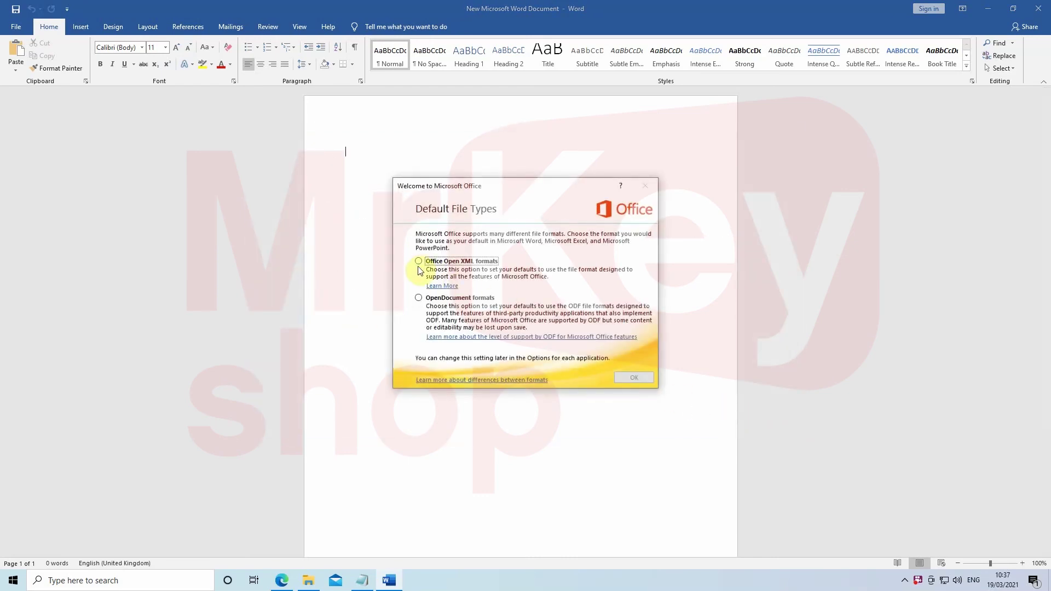
pyautogui.click(419, 264)
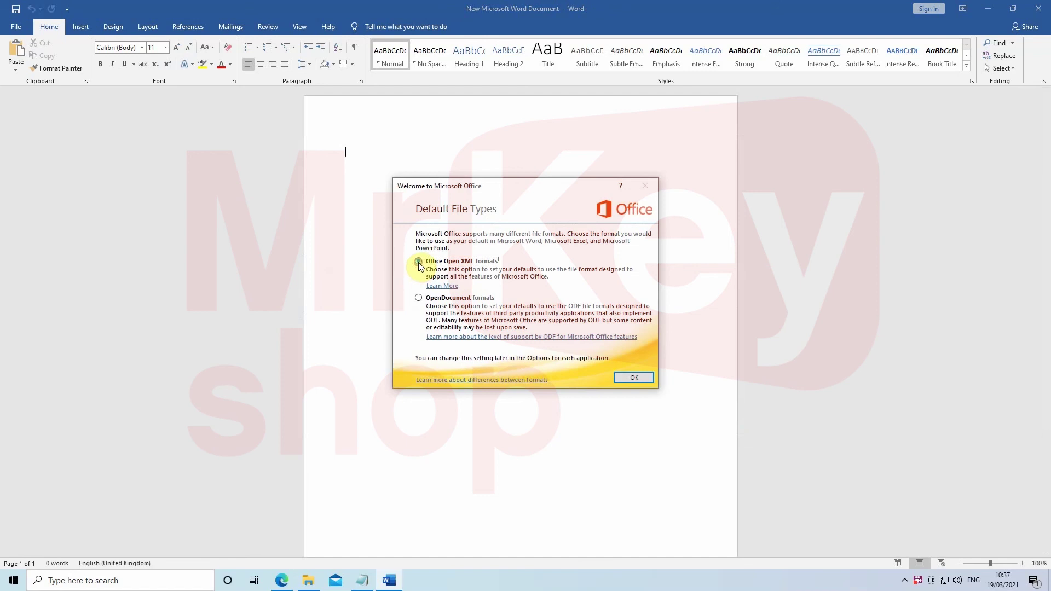
pyautogui.click(633, 379)
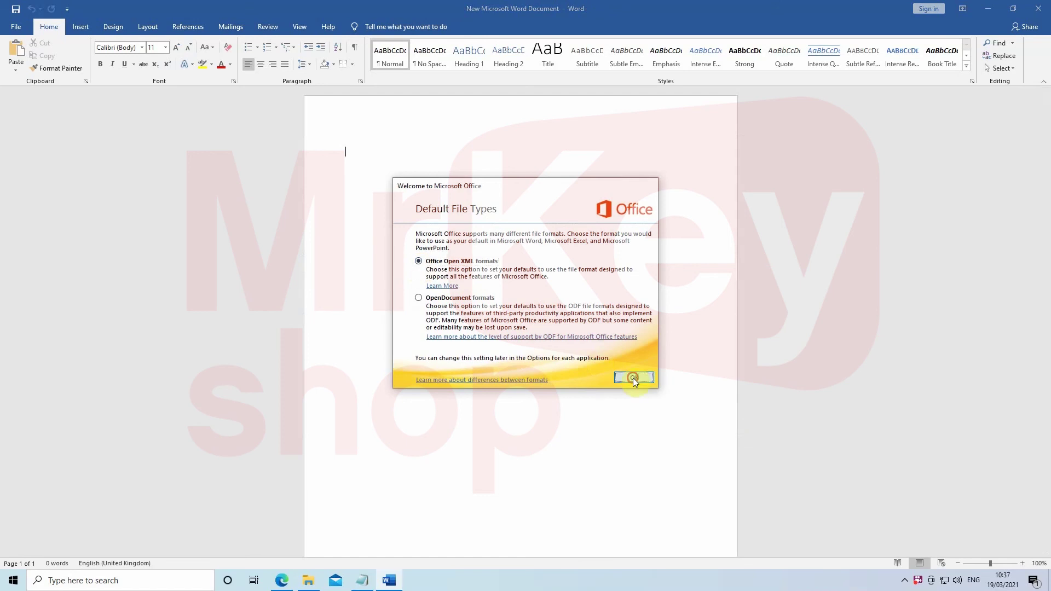
pyautogui.click(1039, 10)
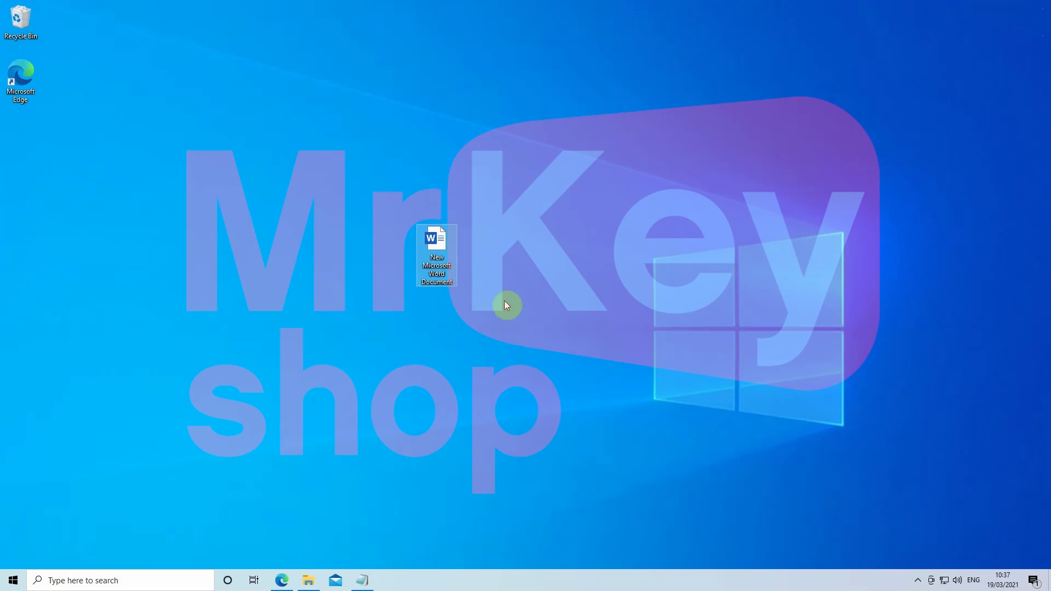
pyautogui.click(437, 256)
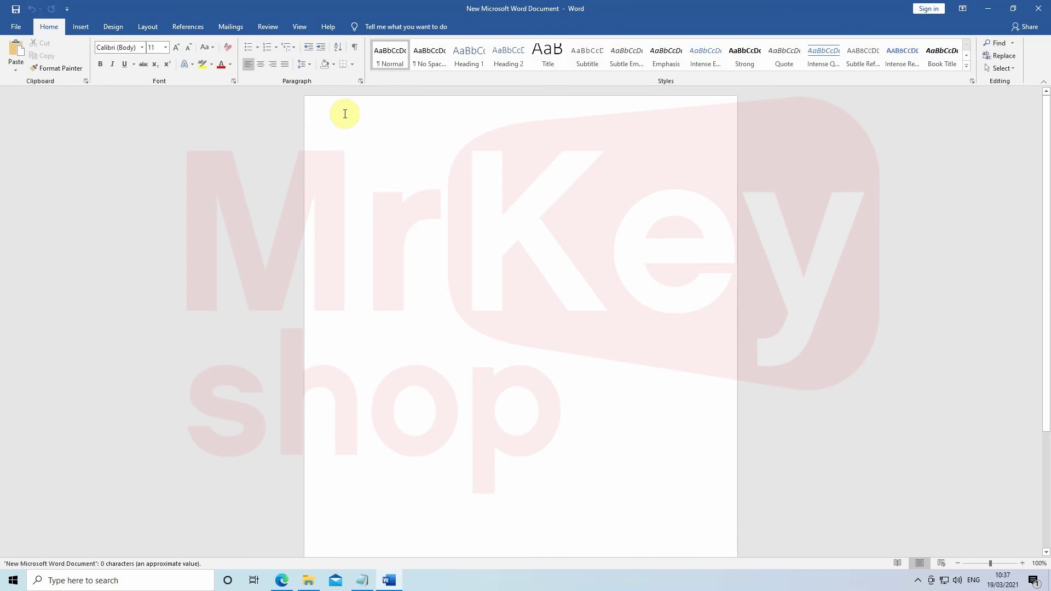
# Verify the Account page lists Office Professional Plus 2019 as Product Activated, then close Word
pyautogui.click(16, 27)
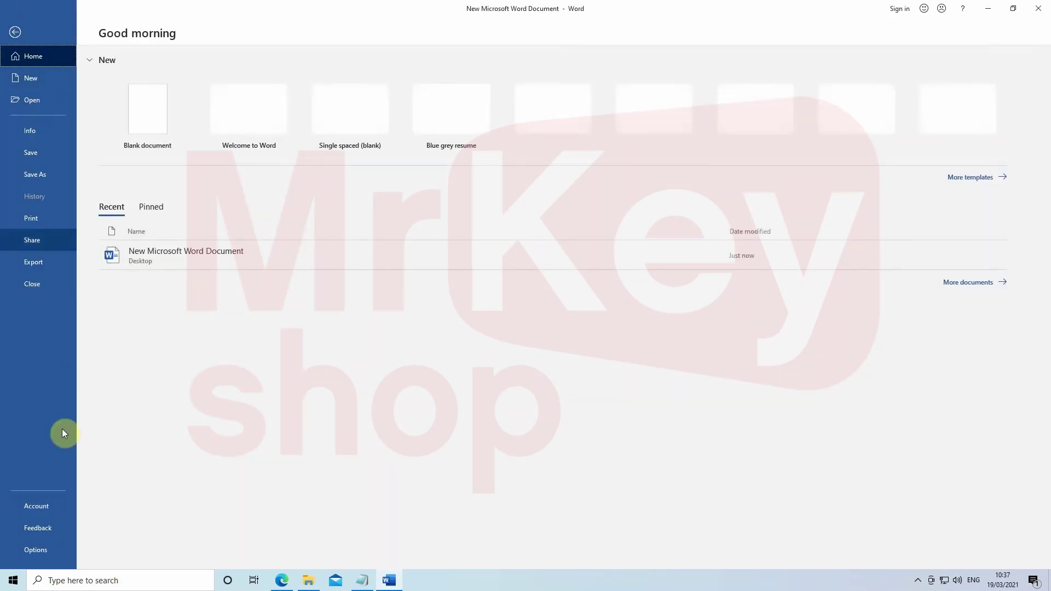
pyautogui.click(44, 508)
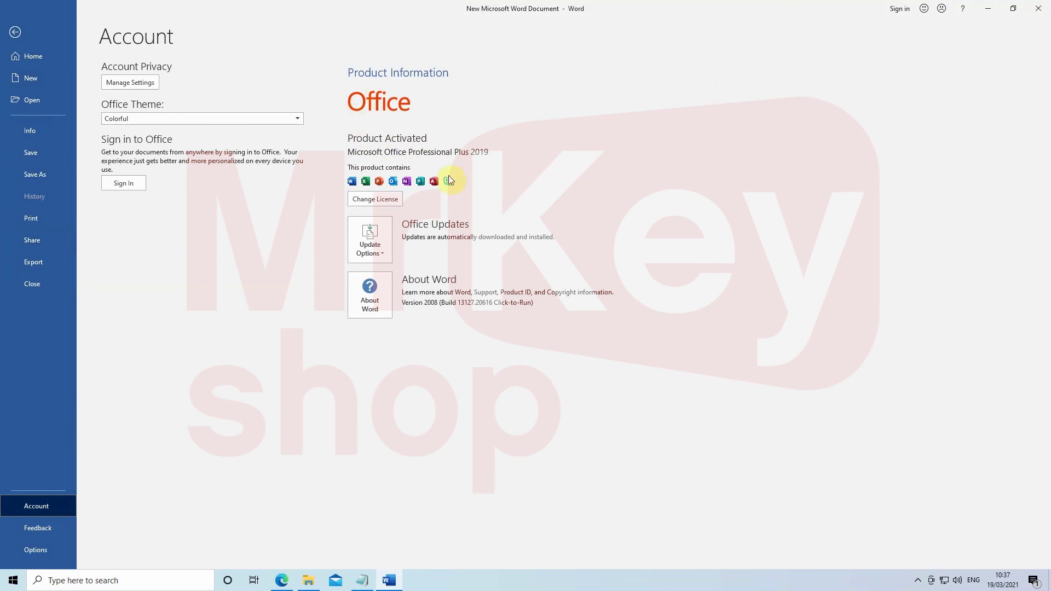
pyautogui.click(1040, 12)
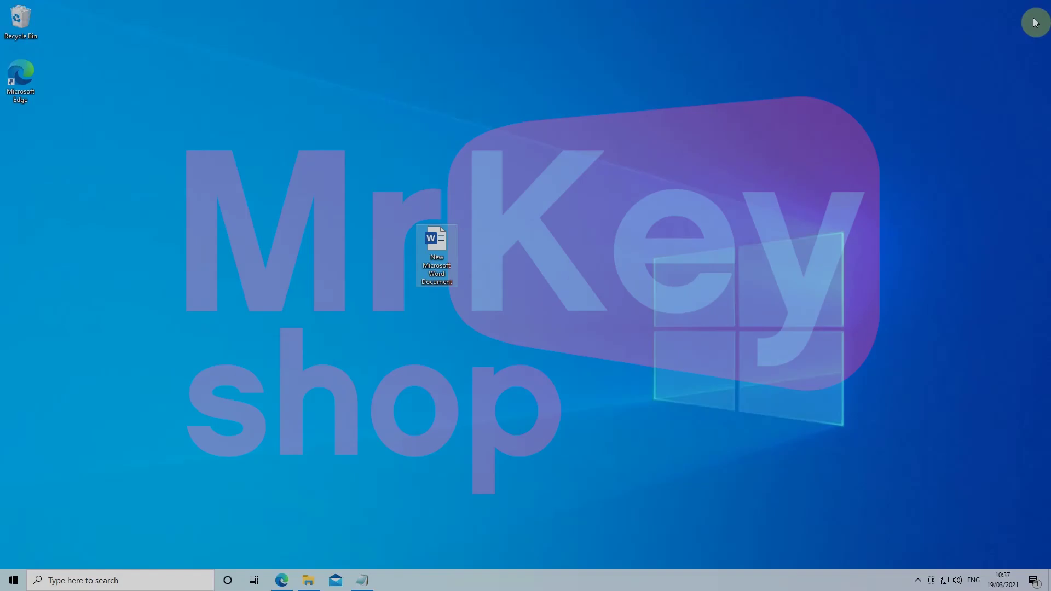